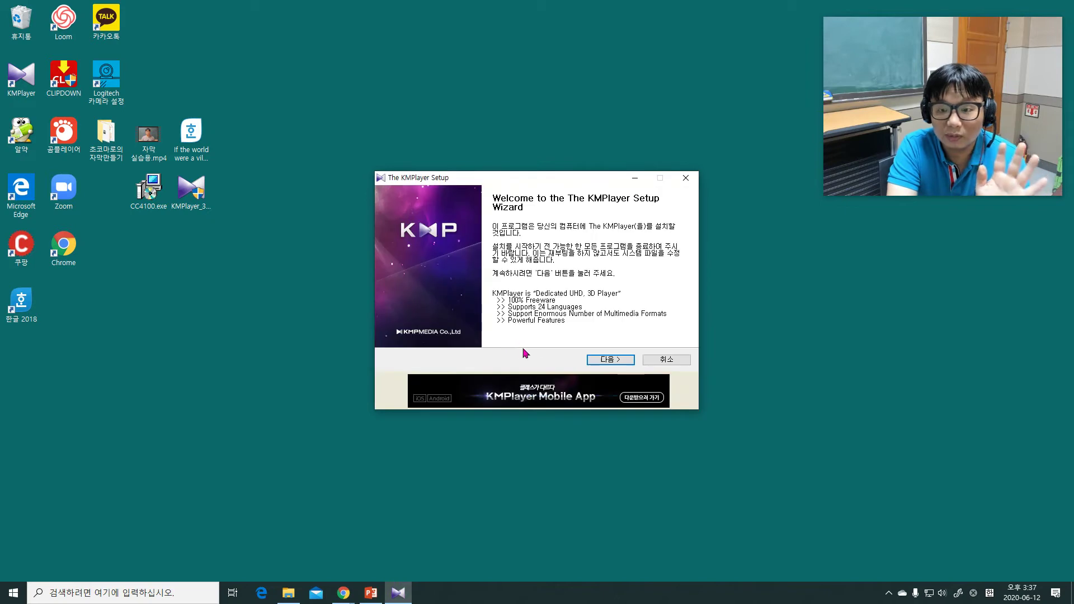
Install KMPlayer with the selected components into C:\Program Files (x86)\The KMPlayer and finish the setup wizard.
click(618, 360)
click(618, 361)
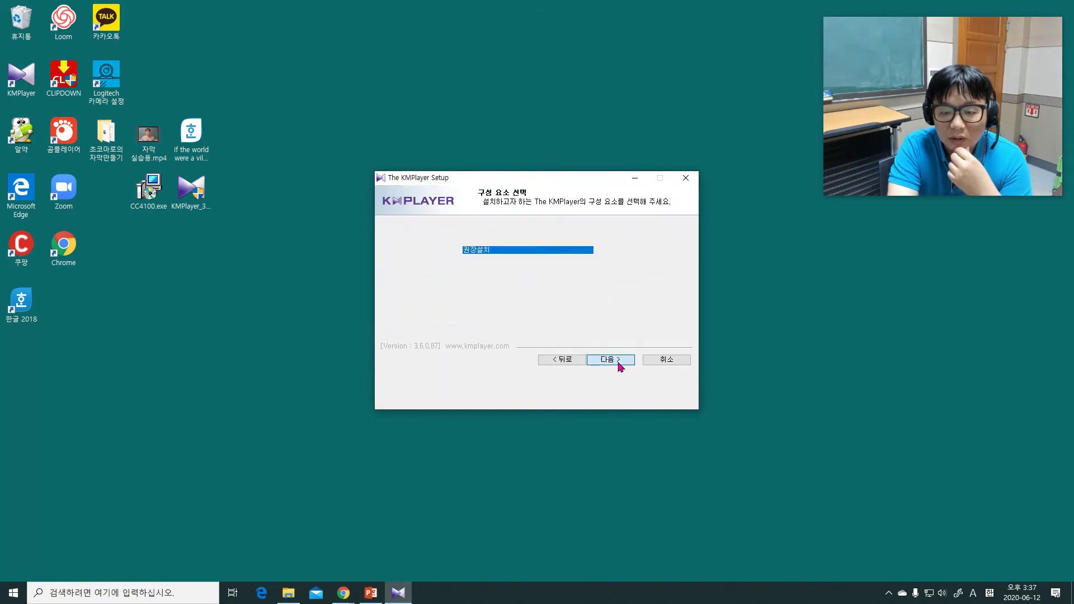
scroll(502, 297, down, 3)
click(516, 304)
click(604, 361)
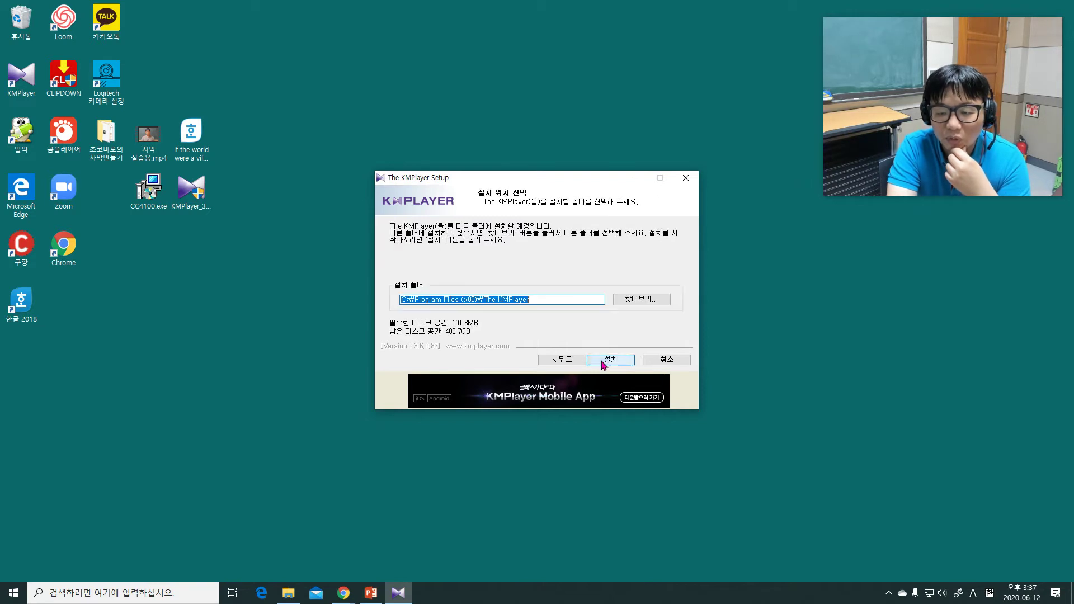
click(604, 363)
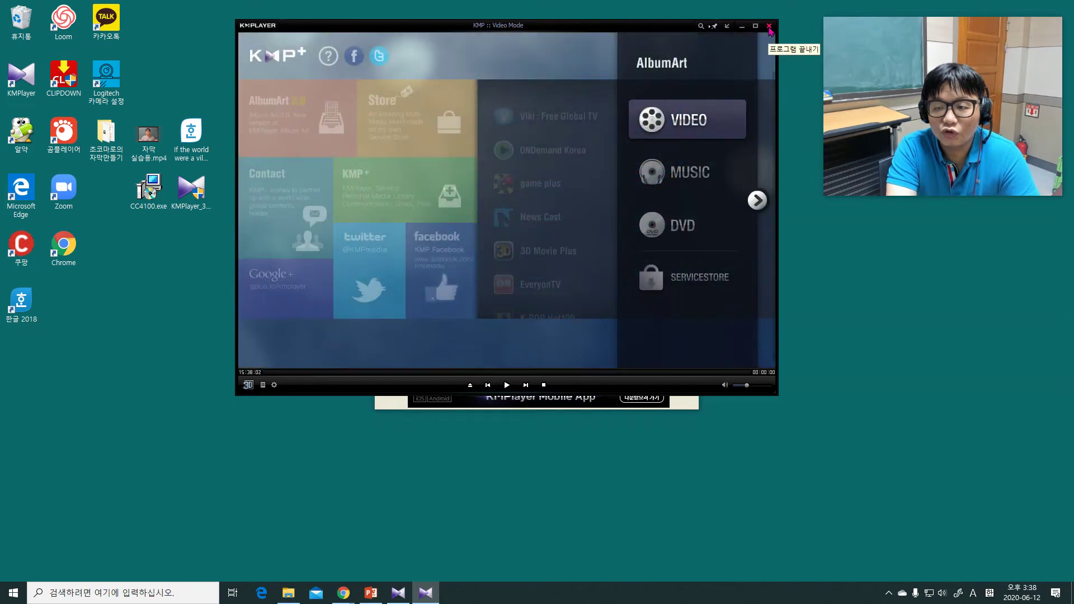
click(770, 27)
click(626, 361)
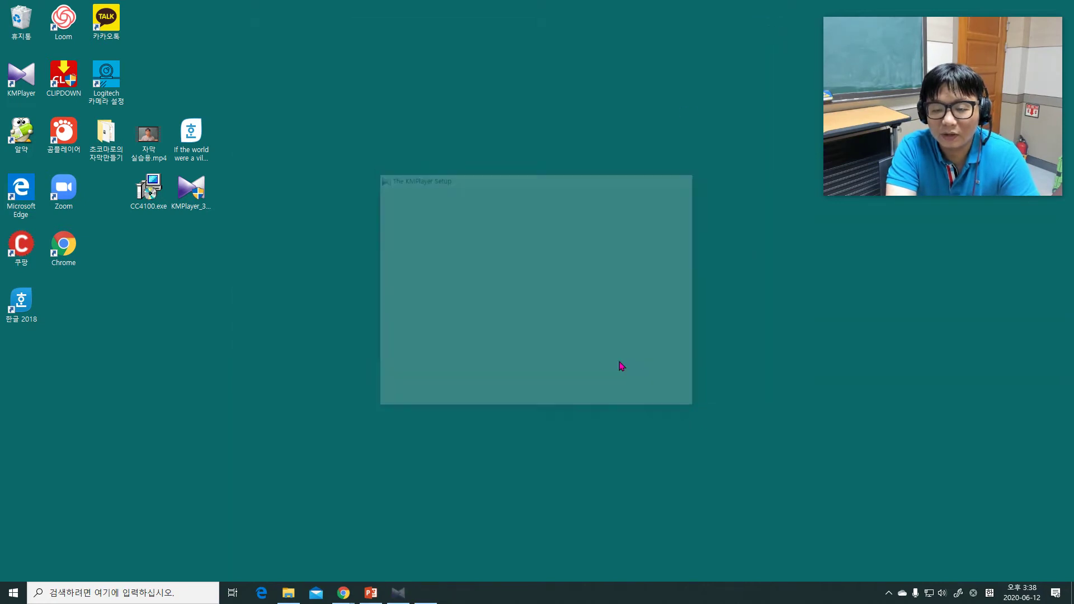
Dismiss the KMPlayer update offer, hiding it for a week, and close the player.
click(595, 422)
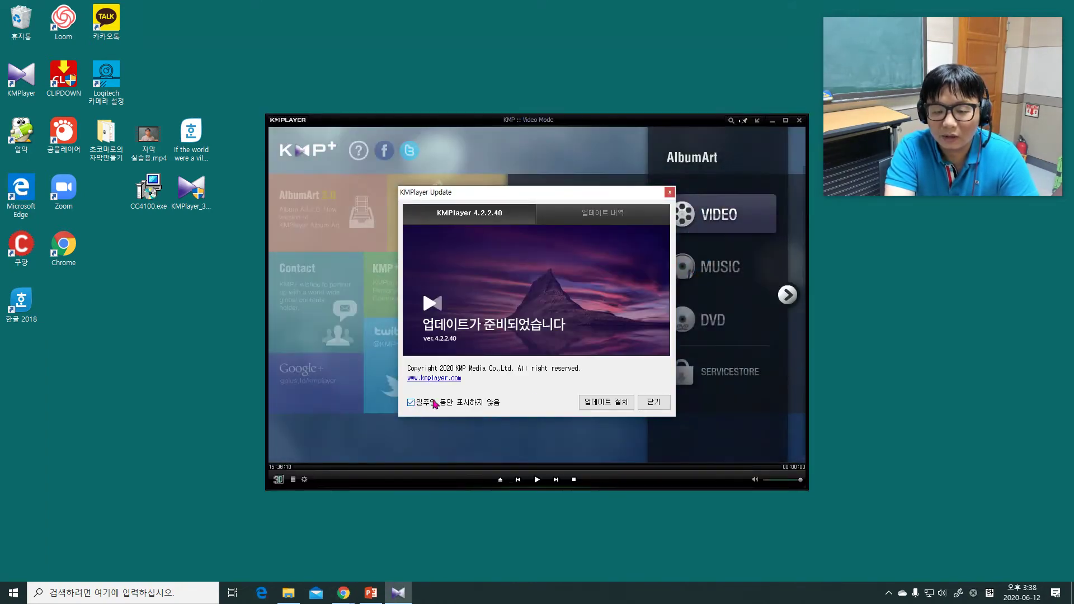
click(652, 402)
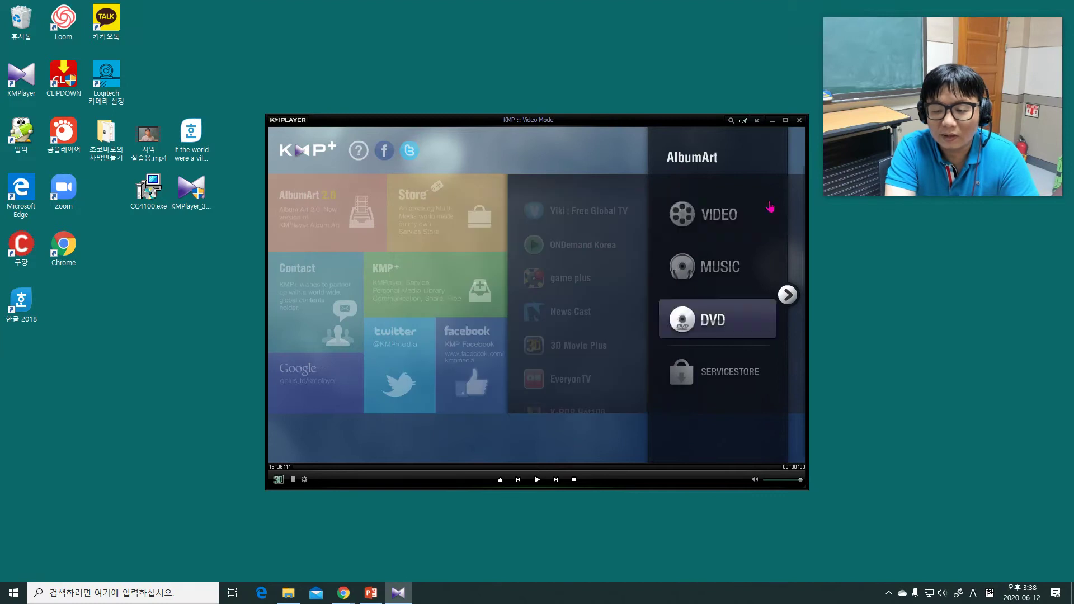
click(799, 121)
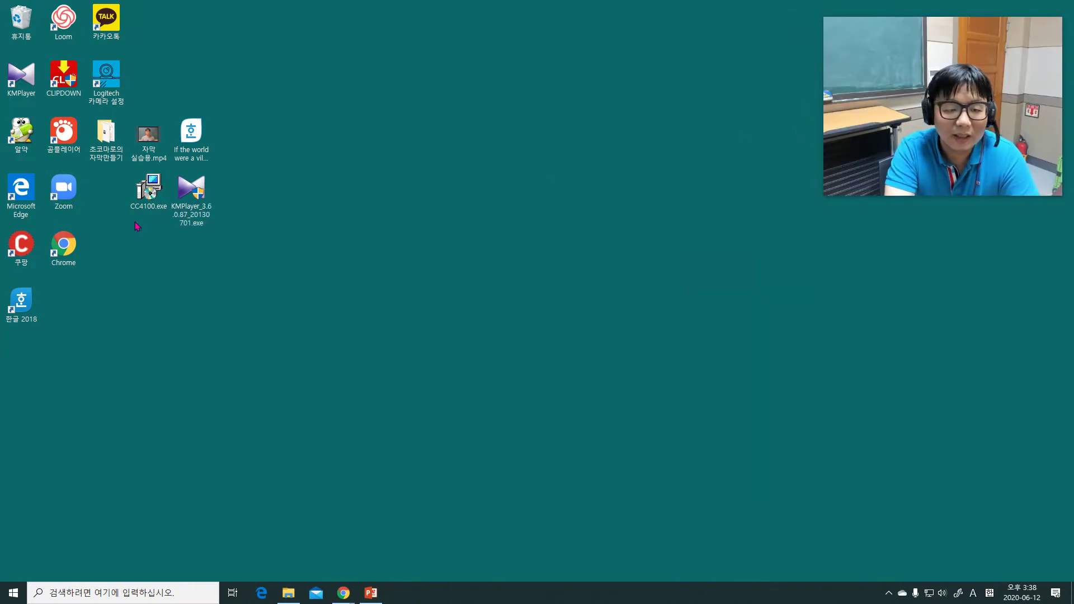
Start the CC4100.exe installer from the desktop in Korean and accept the NS Caption Creator licence agreement.
double_click(152, 192)
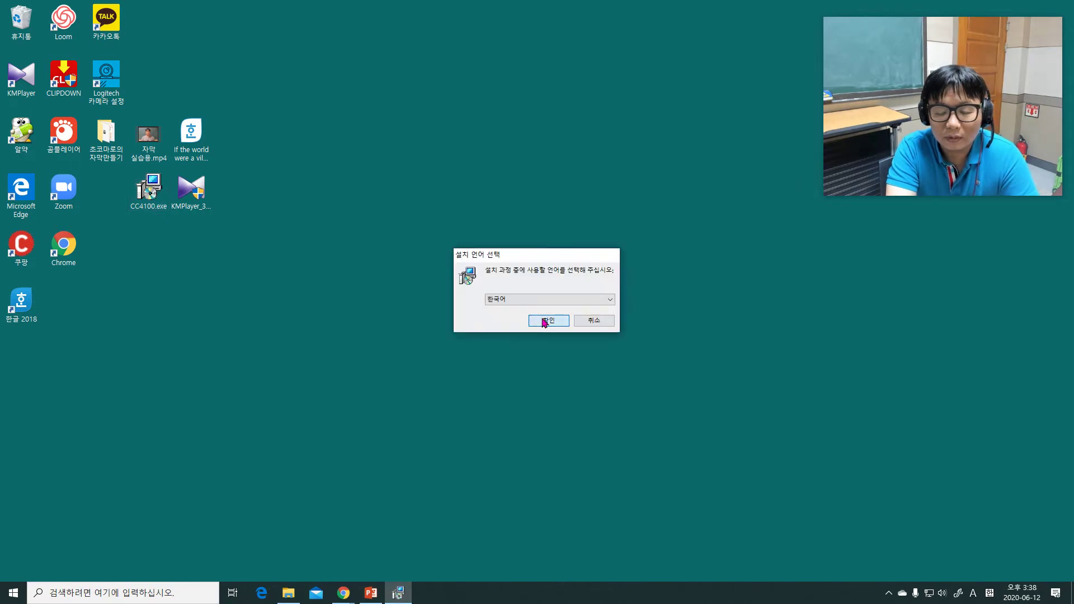
click(549, 322)
click(602, 387)
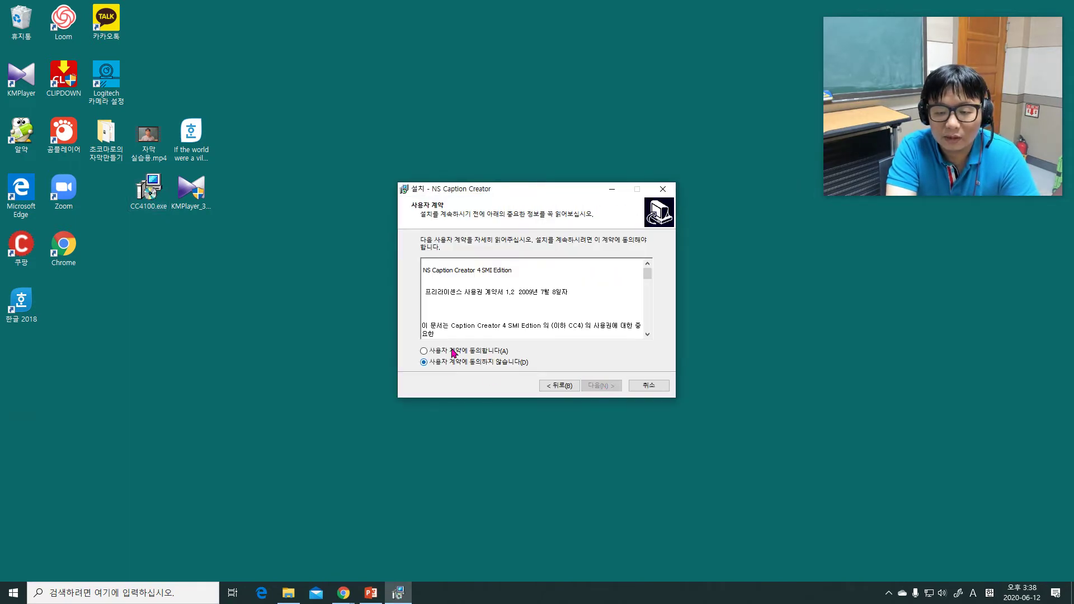
click(602, 386)
Install NS Caption Creator with the default folder and the Caption Creator 4 shortcut group, and close the getting-started guide.
click(602, 386)
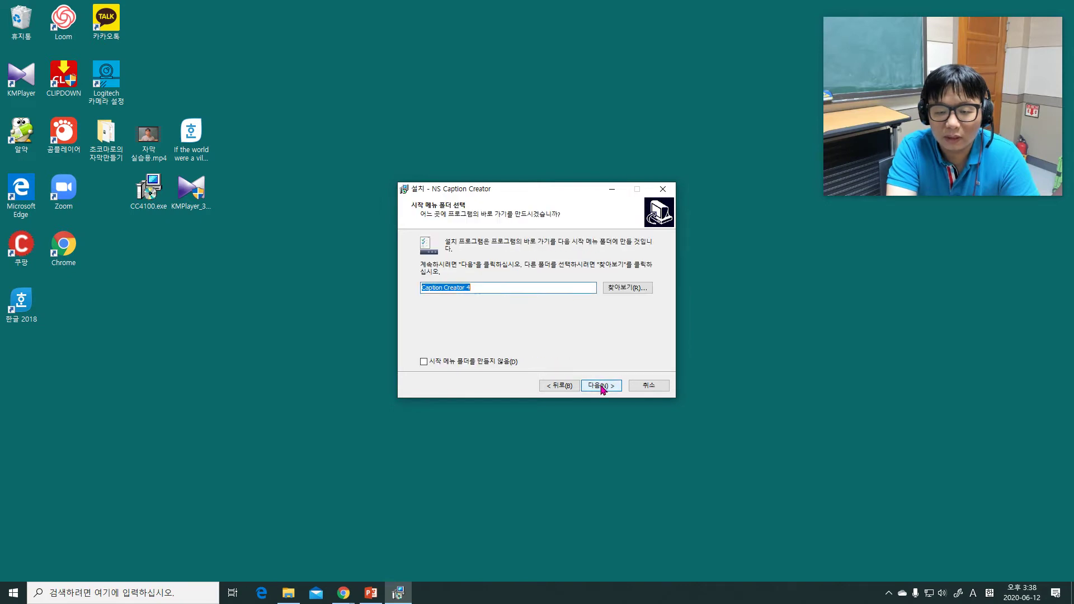
click(602, 386)
click(602, 386)
click(602, 386)
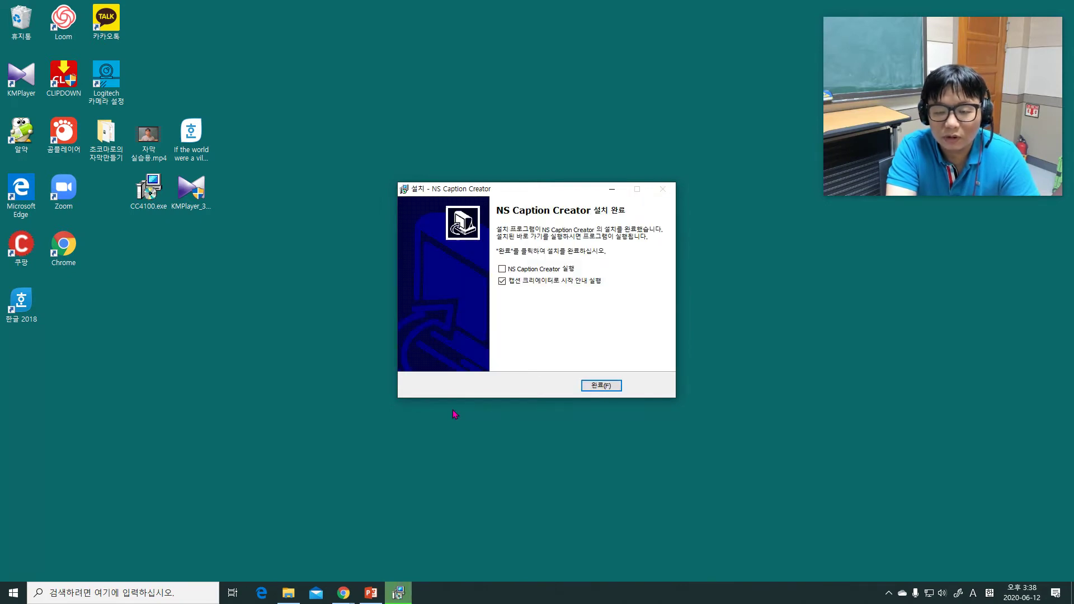
click(609, 386)
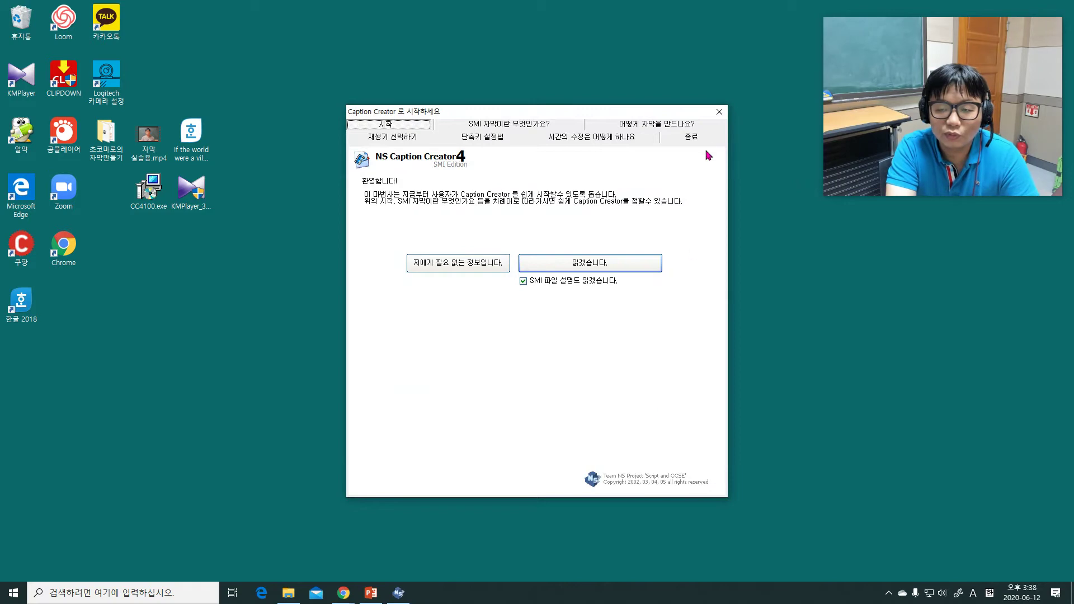
click(719, 112)
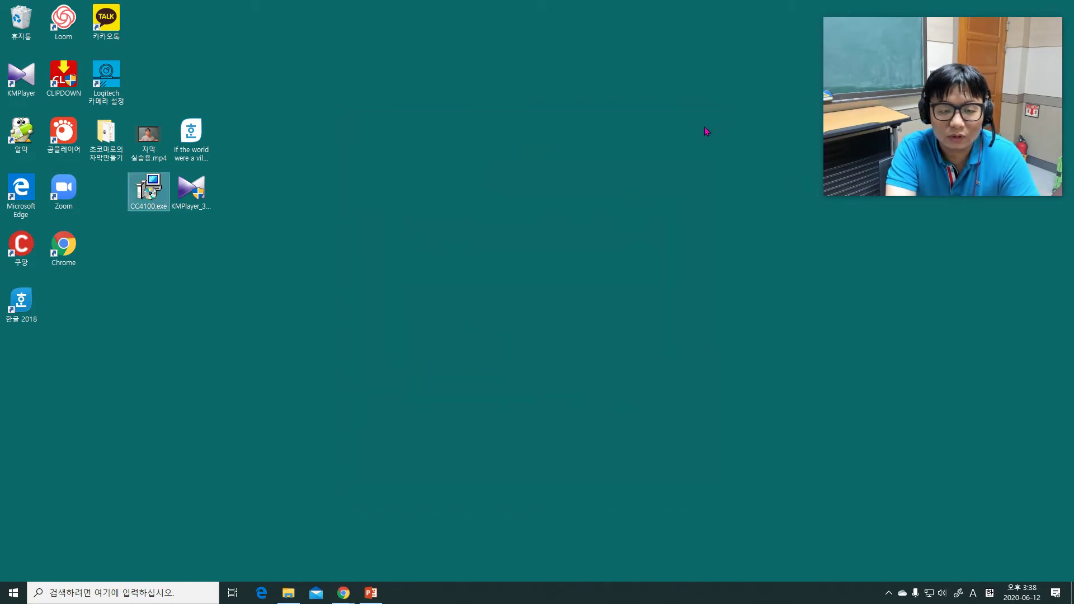
Launch NS Caption Creator 4 from the newly installed Caption Creator 4 program group.
click(13, 593)
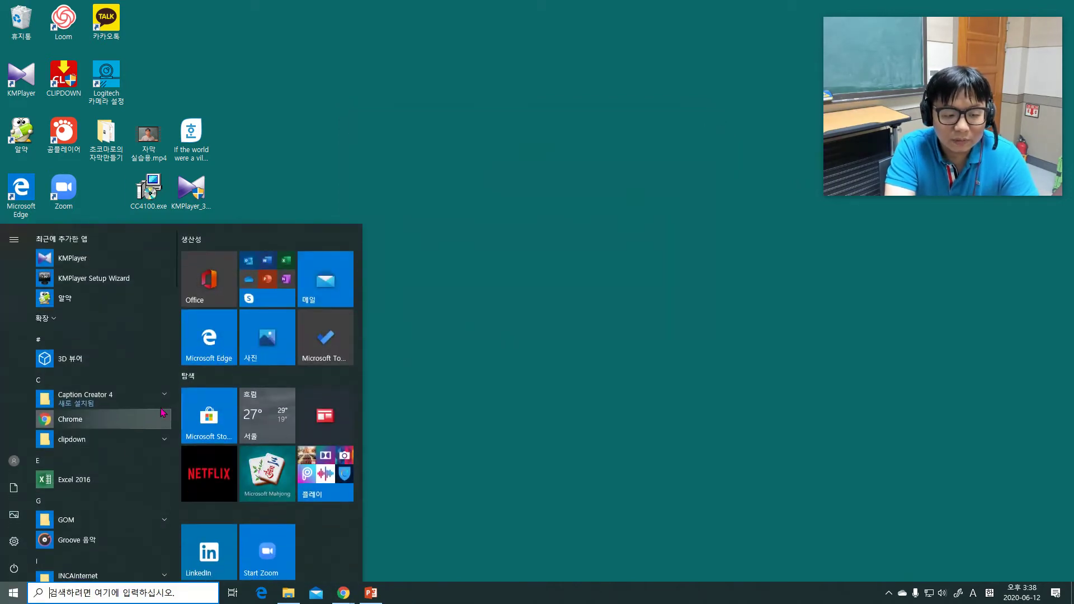
click(132, 398)
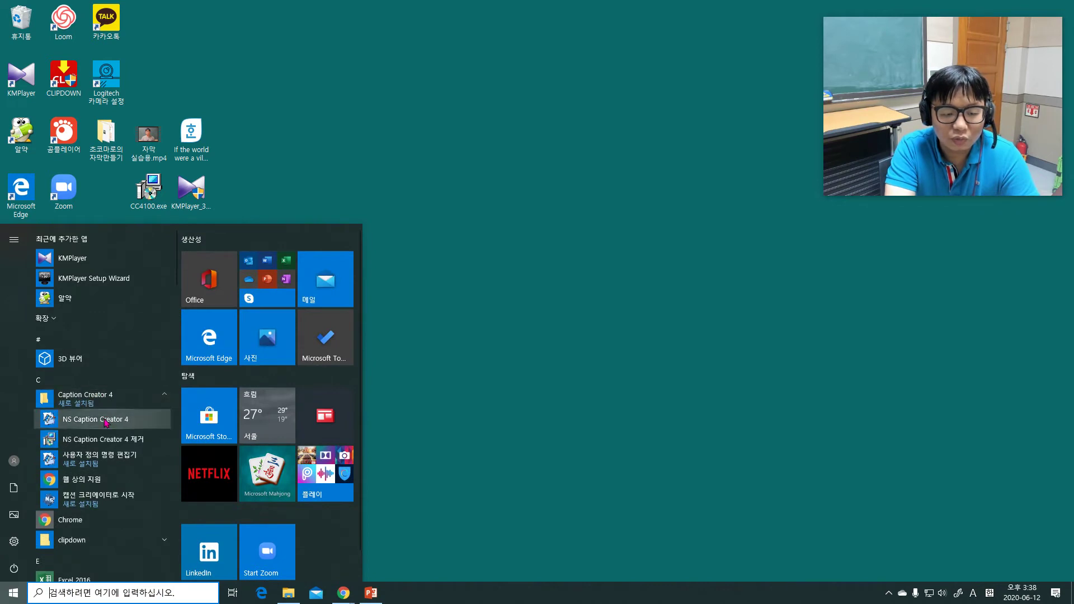
click(119, 425)
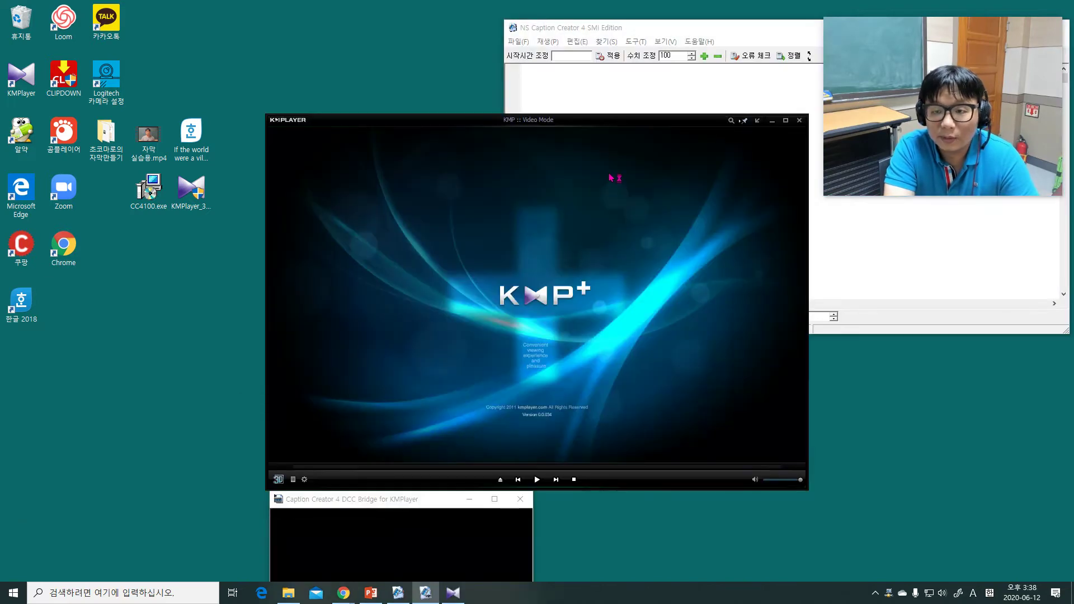
Shrink the KMPlayer window and arrange it side by side with the Caption Creator editor window.
drag(808, 489, 581, 361)
drag(408, 120, 343, 37)
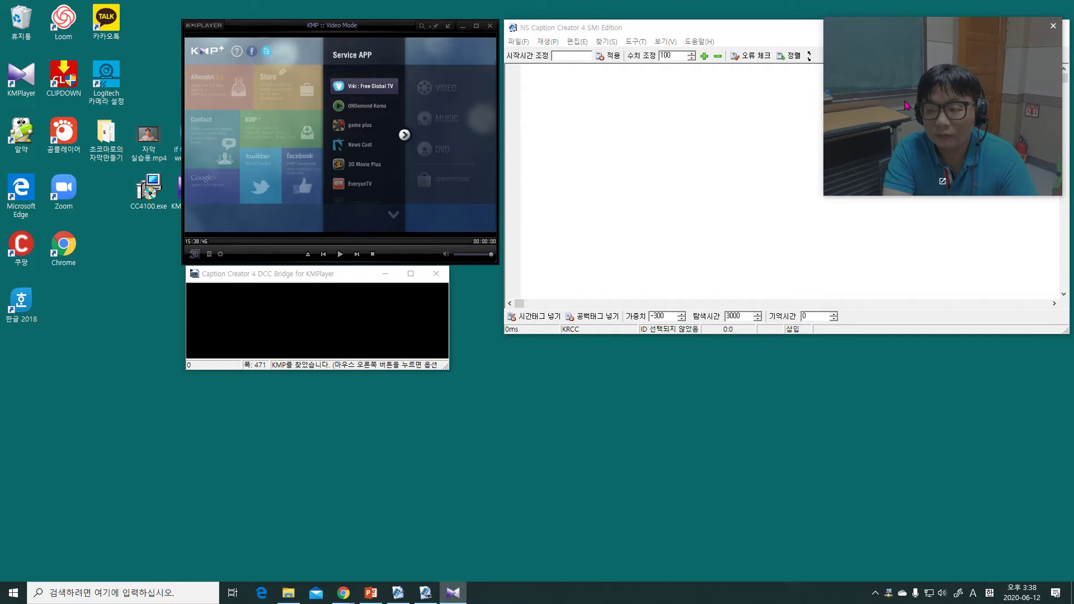
drag(907, 108, 891, 458)
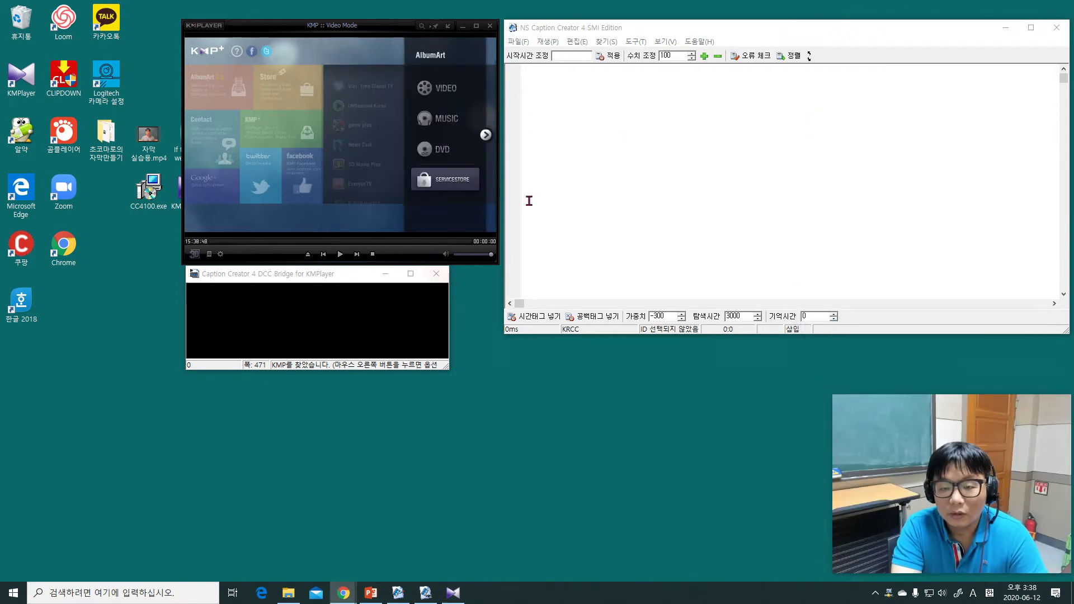
drag(621, 31, 614, 31)
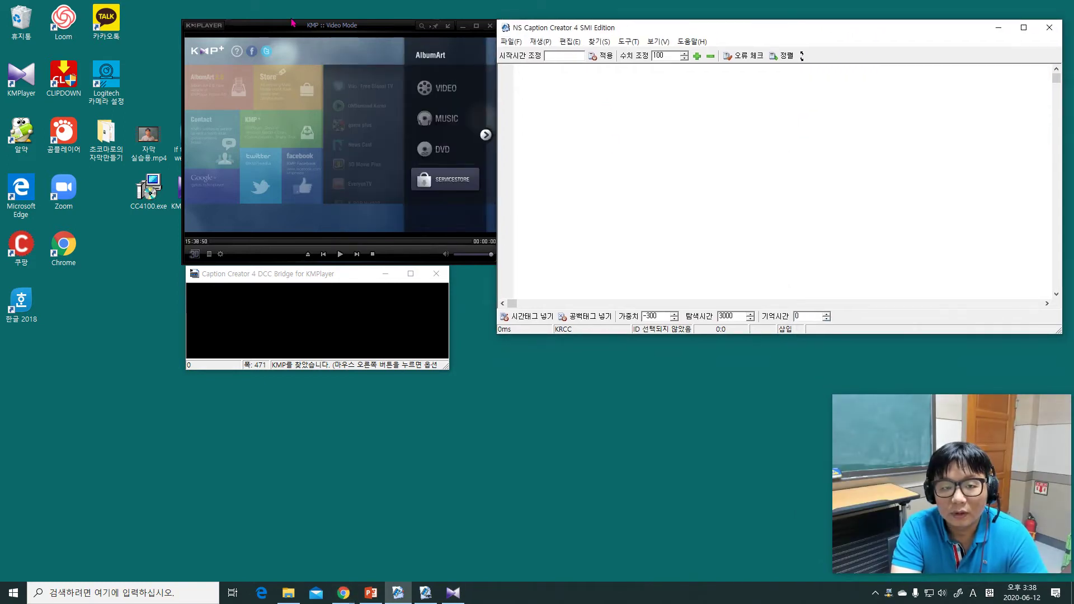
drag(284, 32, 265, 31)
Check the executable path in the DCC Bridge's KMP settings, browse for KMPlayer.exe, and confirm the settings.
right_click(356, 324)
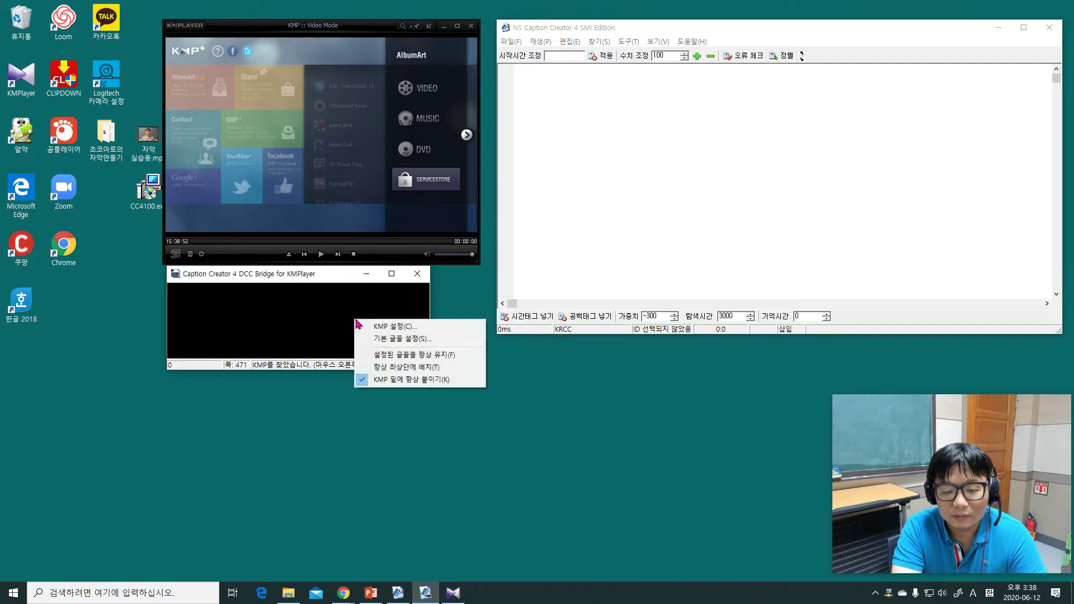
click(372, 328)
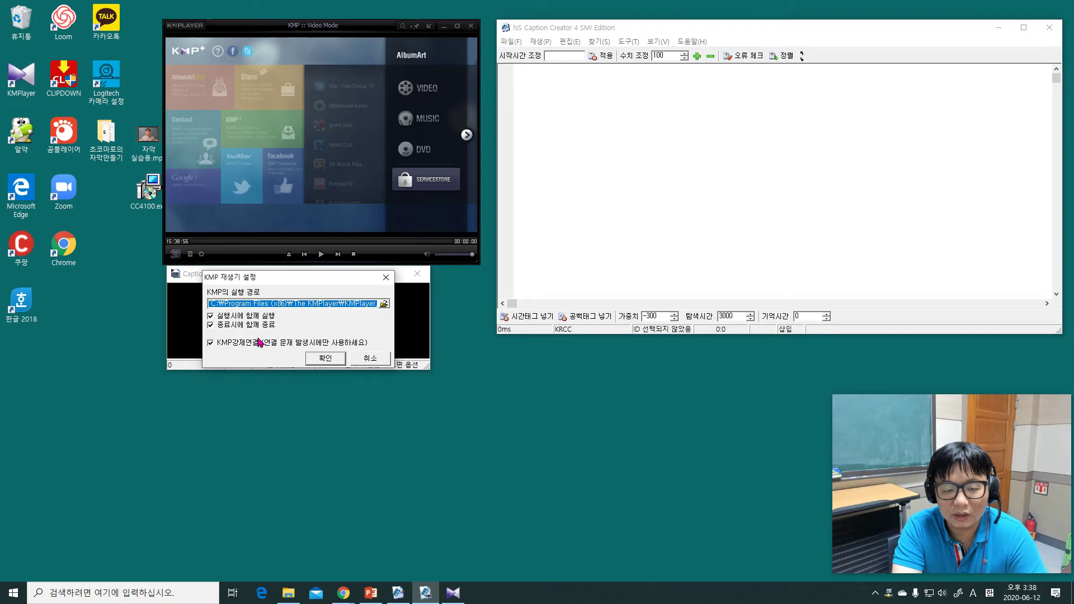
click(383, 304)
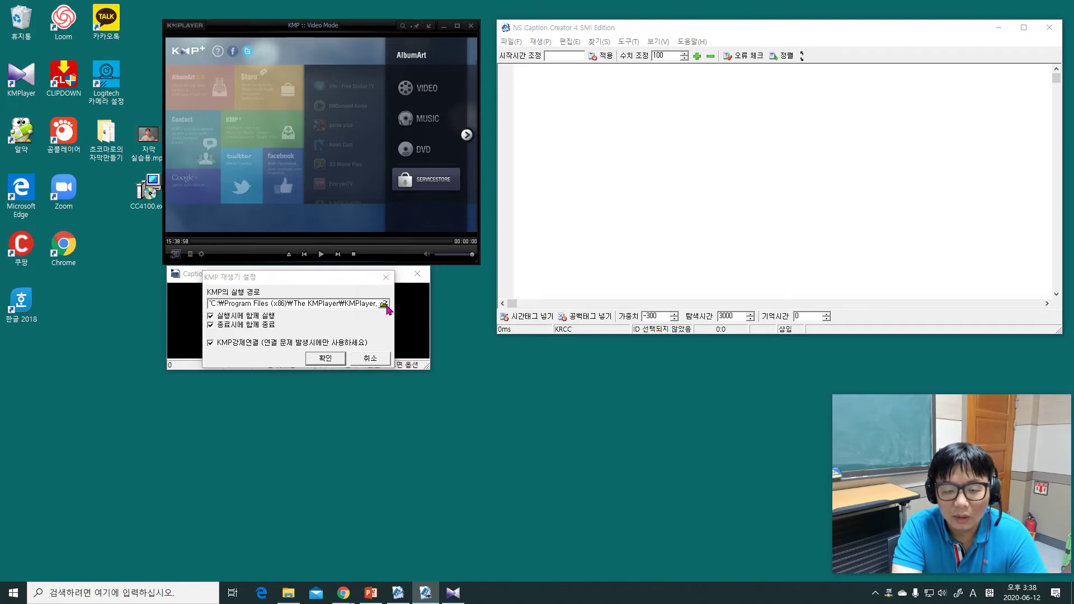
click(388, 205)
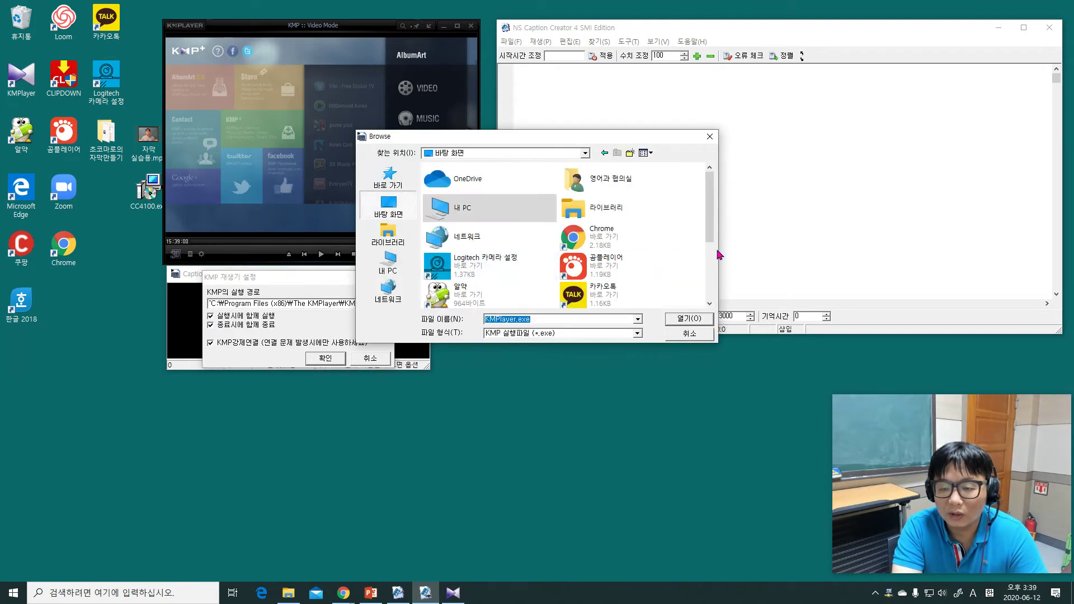
scroll(503, 246, down, 4)
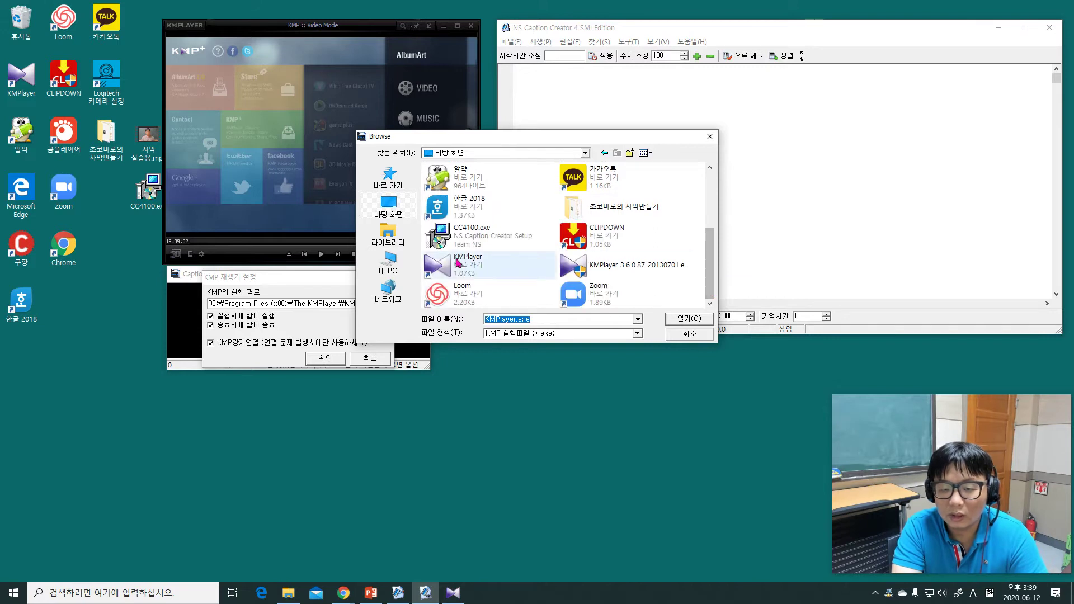
click(688, 318)
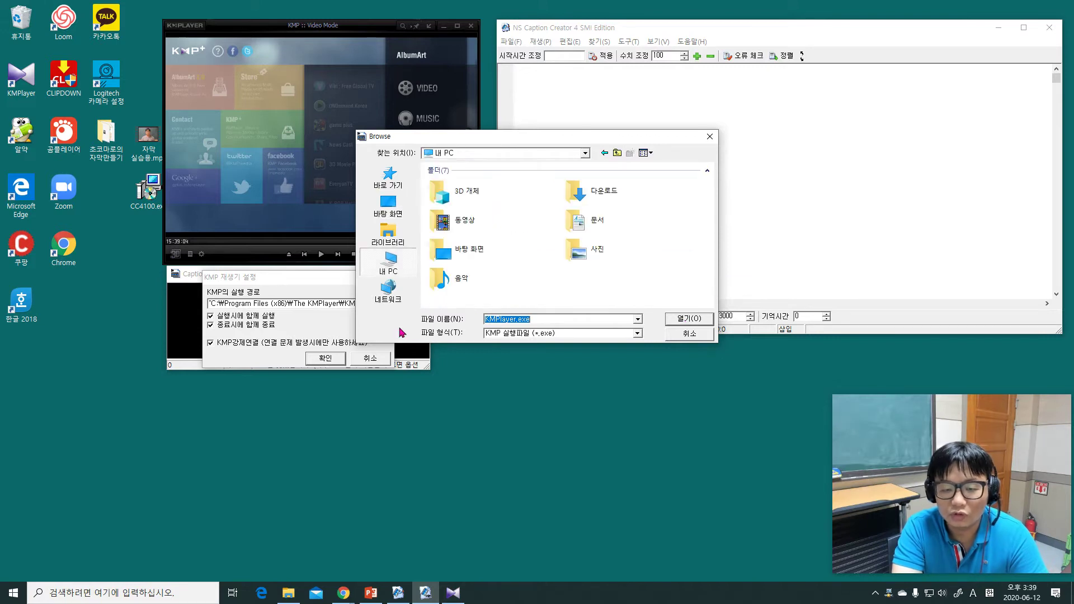
click(687, 319)
click(325, 359)
Widen the DCC Bridge window to match KMPlayer's width and move the caption editor right beside them.
drag(429, 367, 479, 361)
right_click(421, 336)
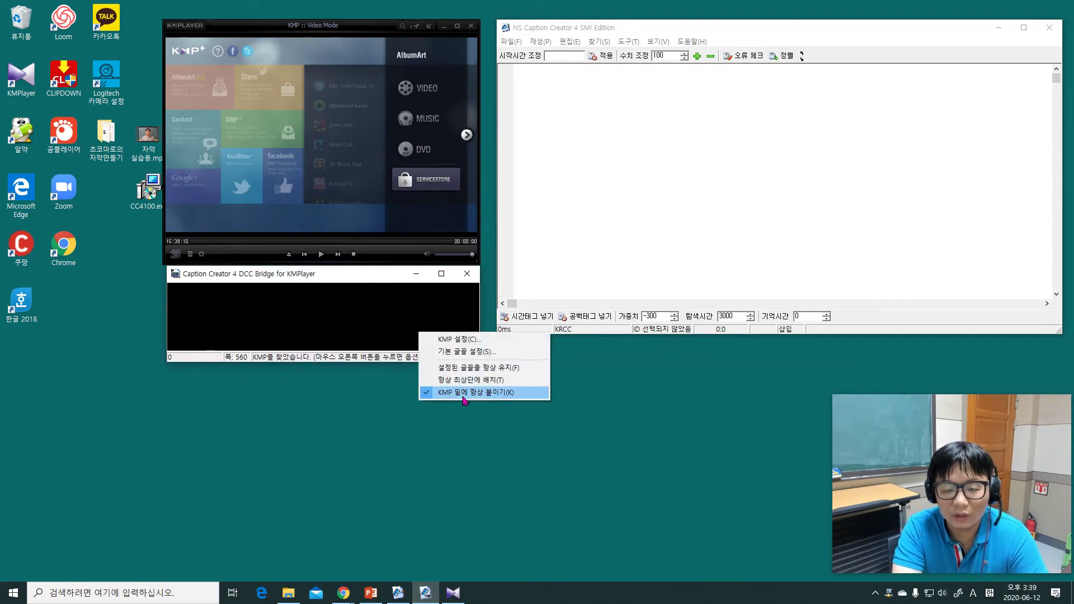
click(379, 320)
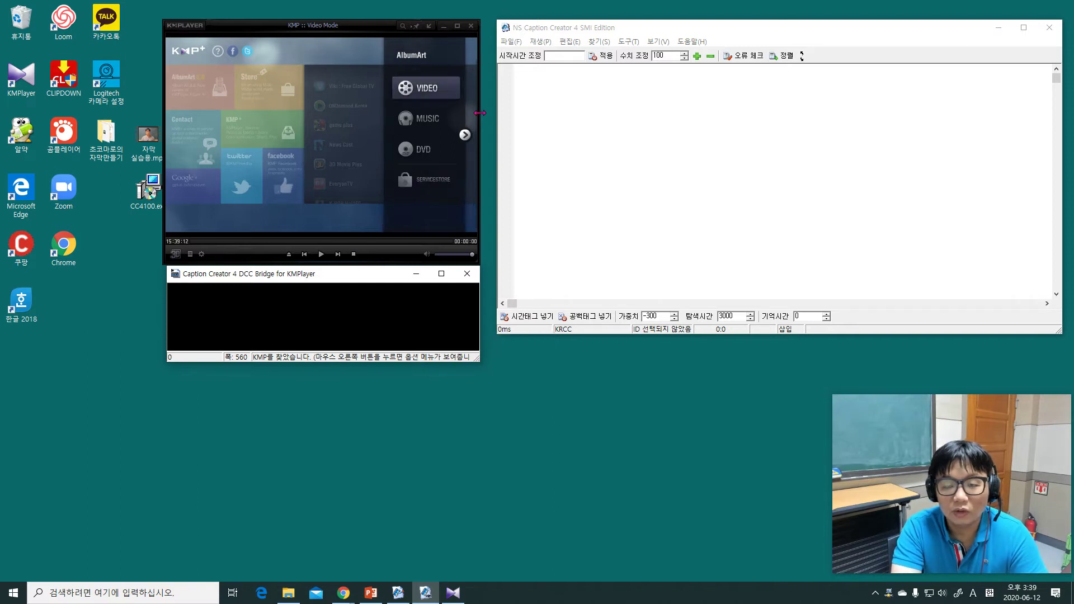
click(472, 389)
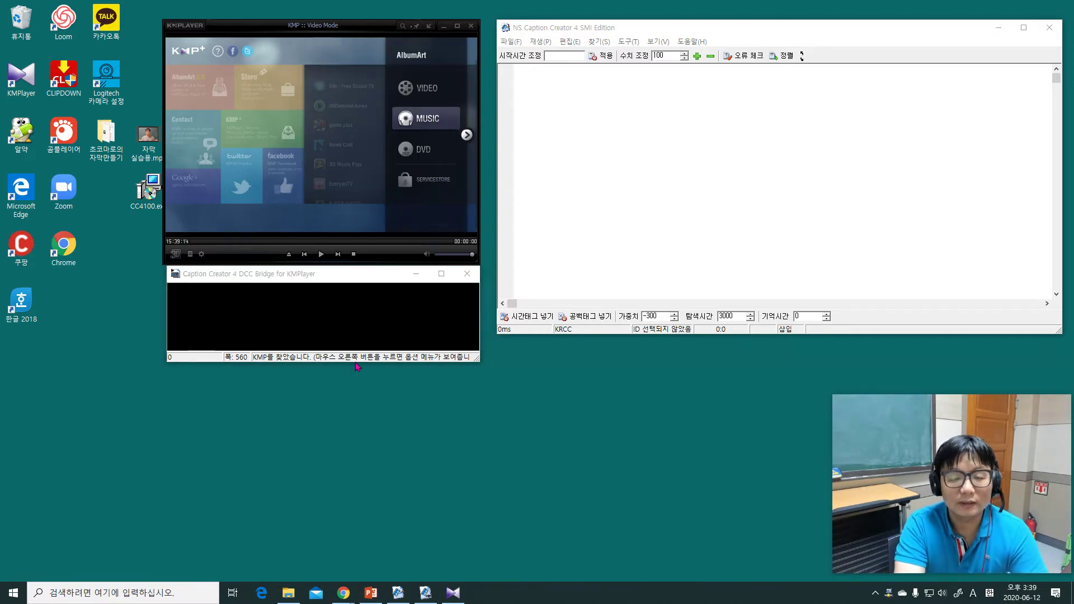
drag(624, 30, 612, 34)
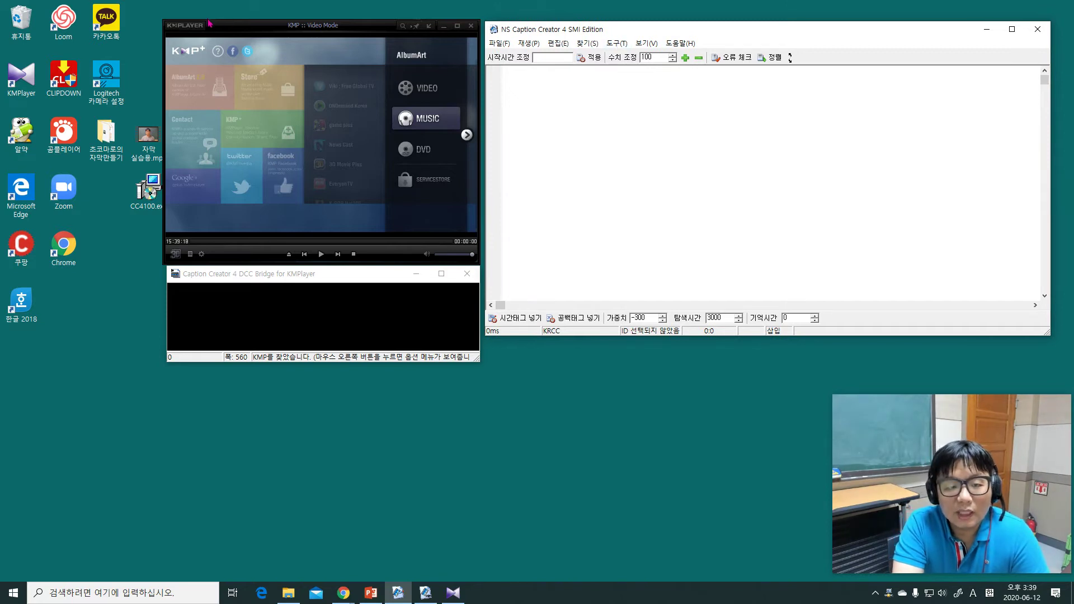
Open the video 자막 실습용.mp4 from the desktop in KMPlayer.
right_click(279, 56)
click(311, 54)
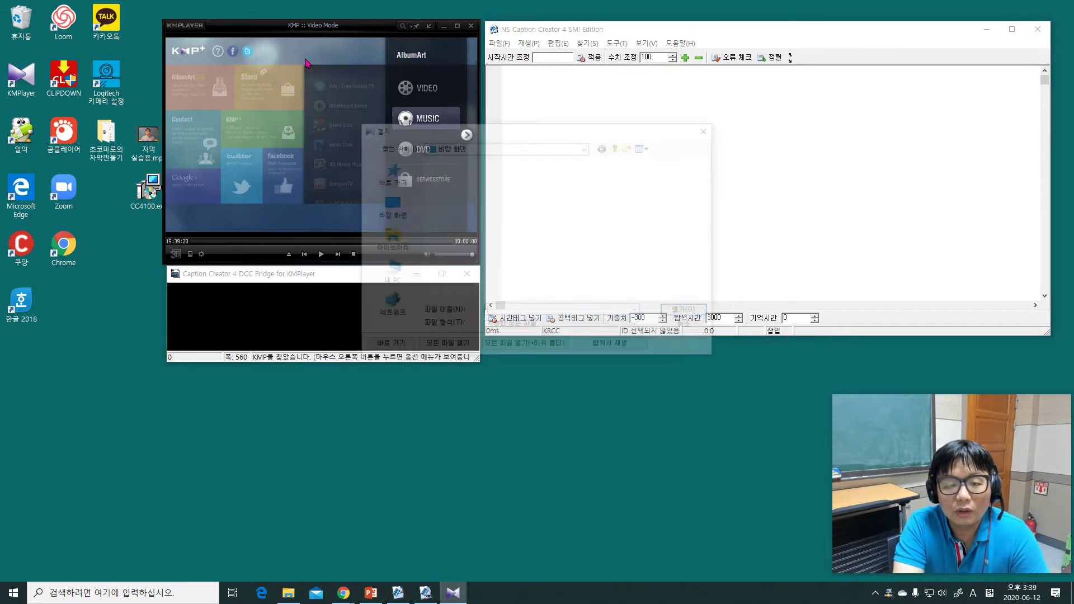
click(388, 205)
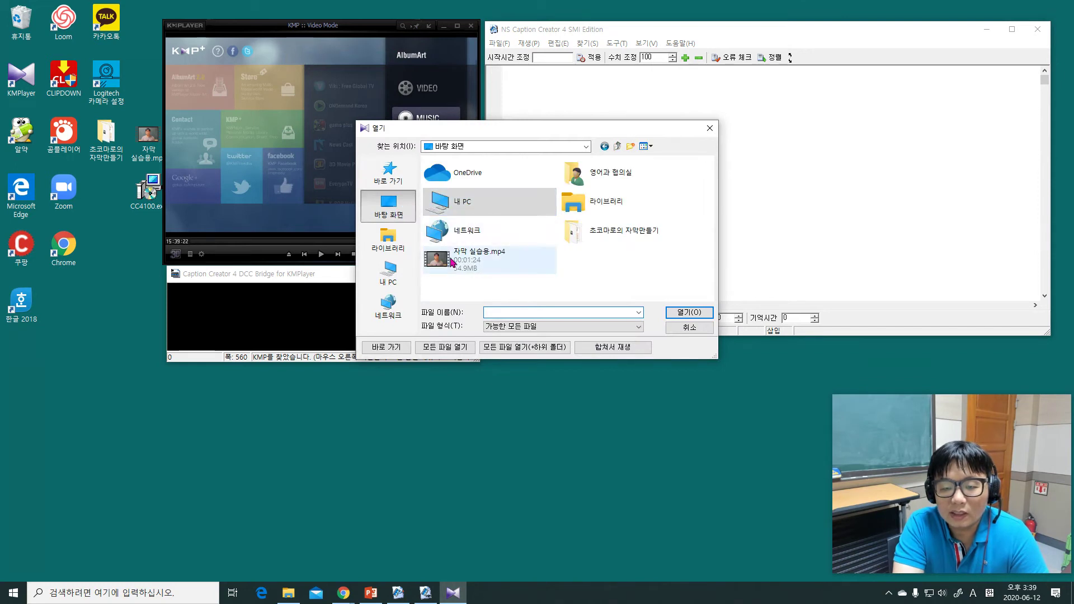
click(453, 260)
click(684, 311)
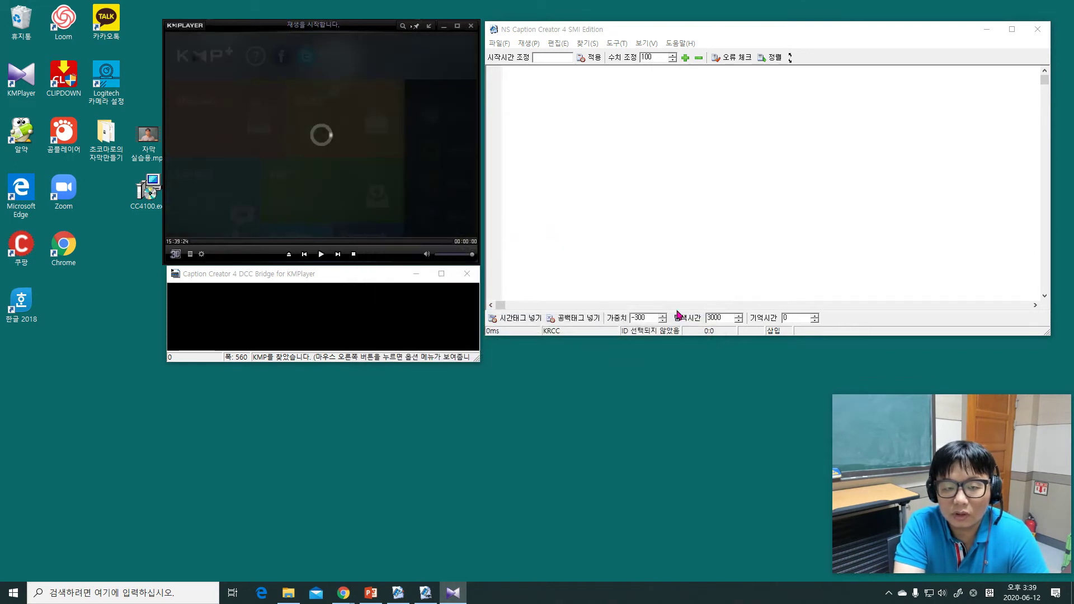
Lower KMPlayer's volume and pause the video about 3 seconds in.
click(458, 255)
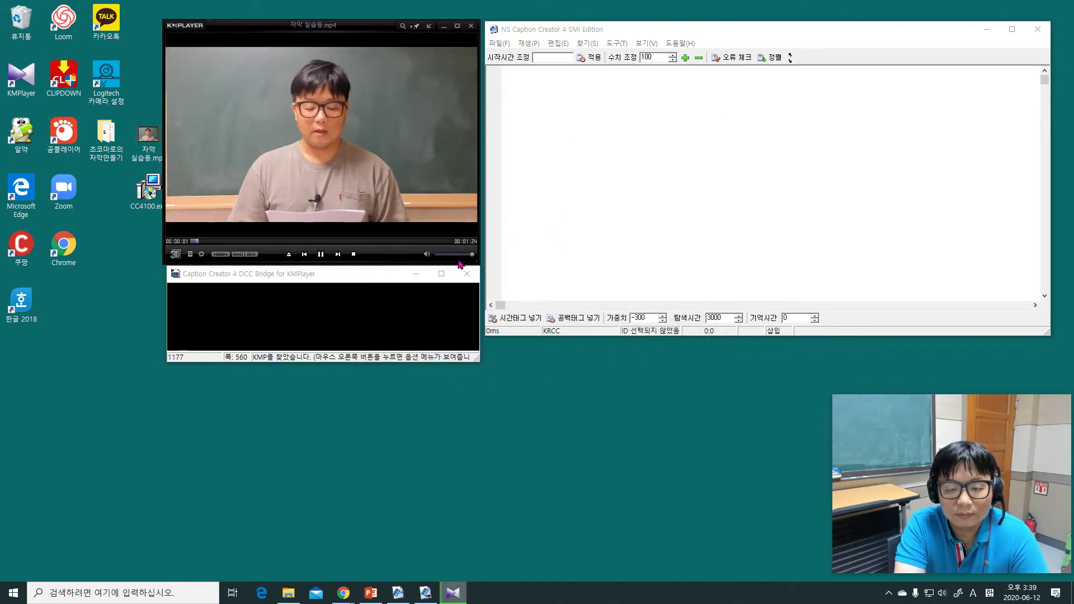
click(323, 256)
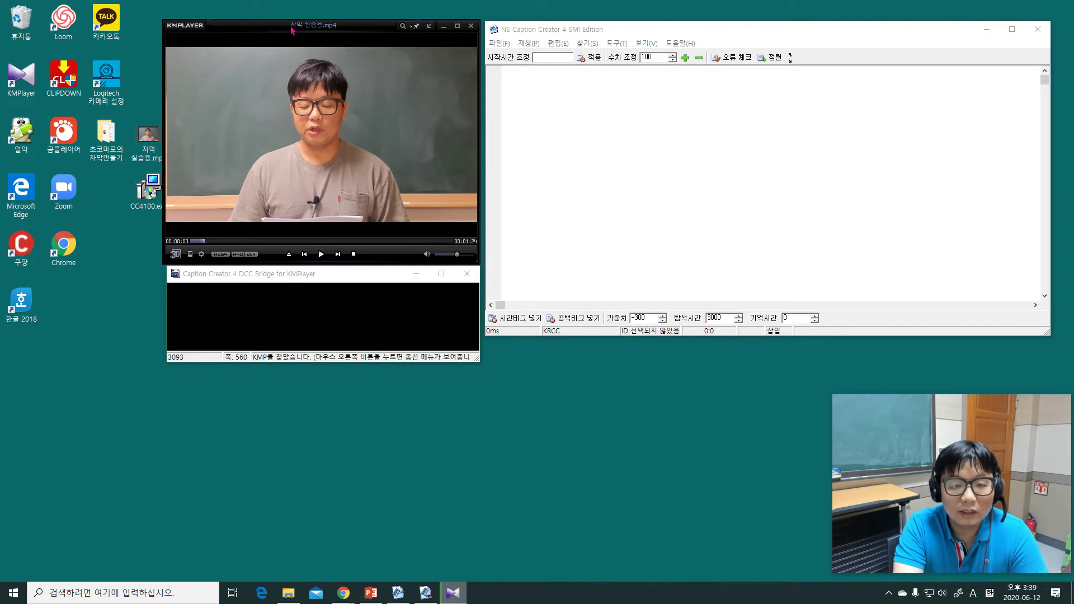
drag(277, 29, 246, 33)
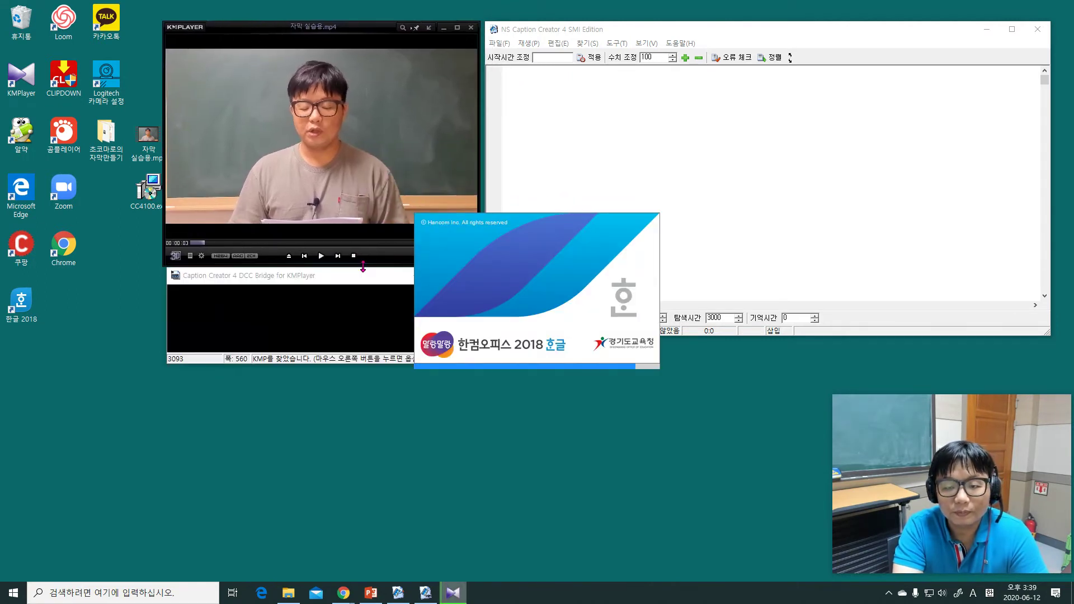
Try to copy the whole English script from the Hangul document and paste it into the caption editor.
scroll(374, 288, down, 4)
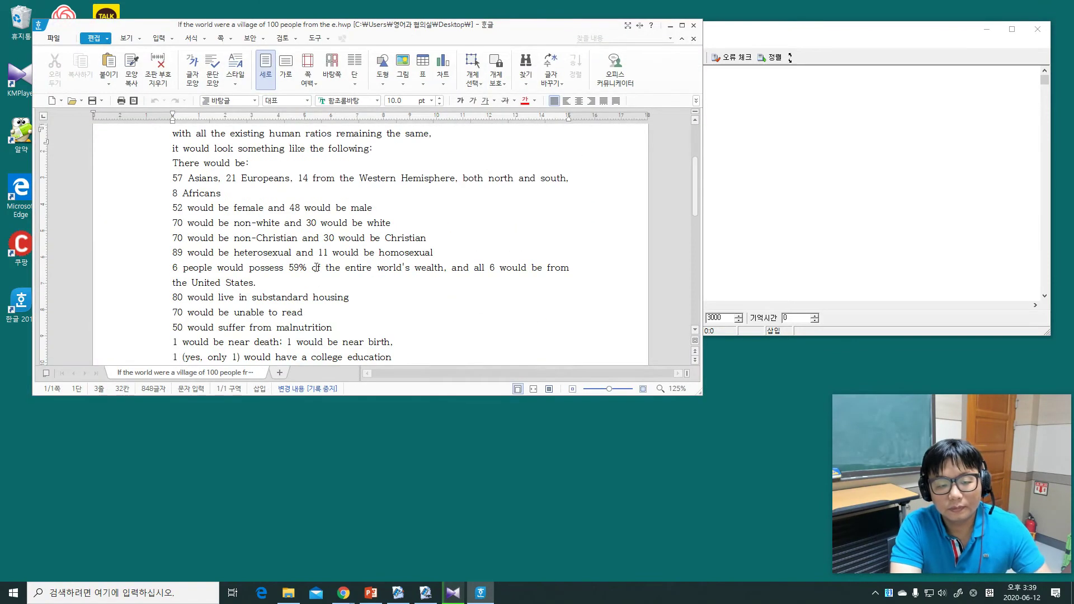
drag(331, 233, 216, 175)
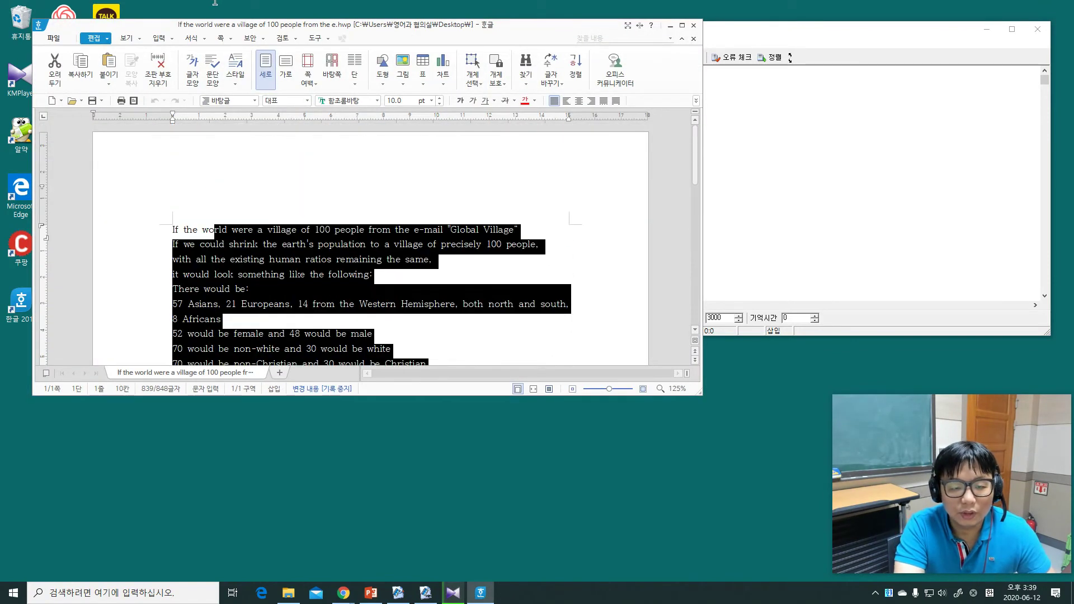
click(247, 258)
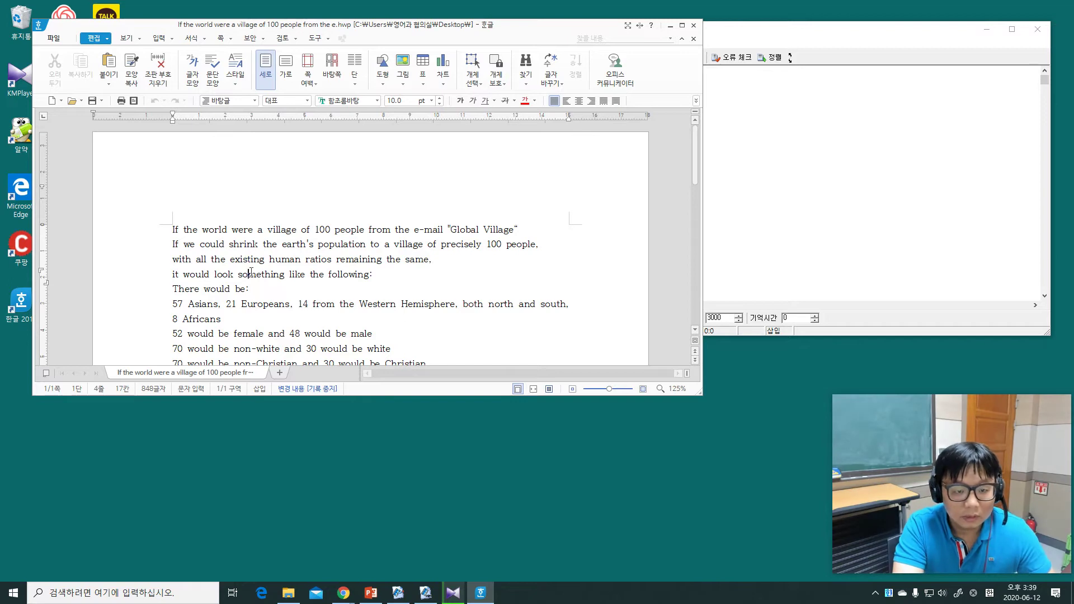
key(ctrl+a)
right_click(215, 190)
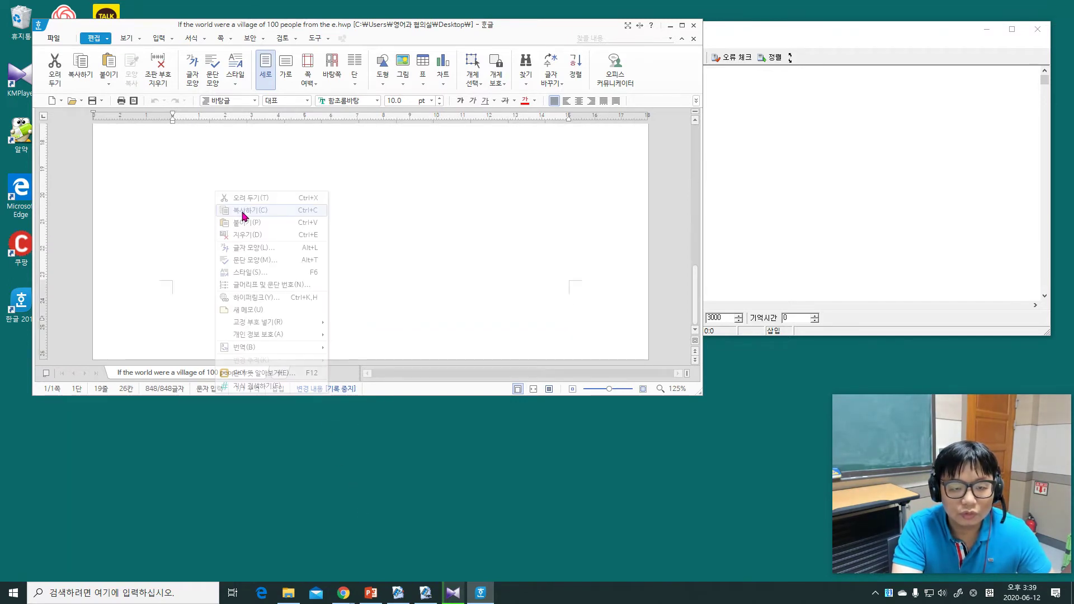
click(242, 212)
click(765, 129)
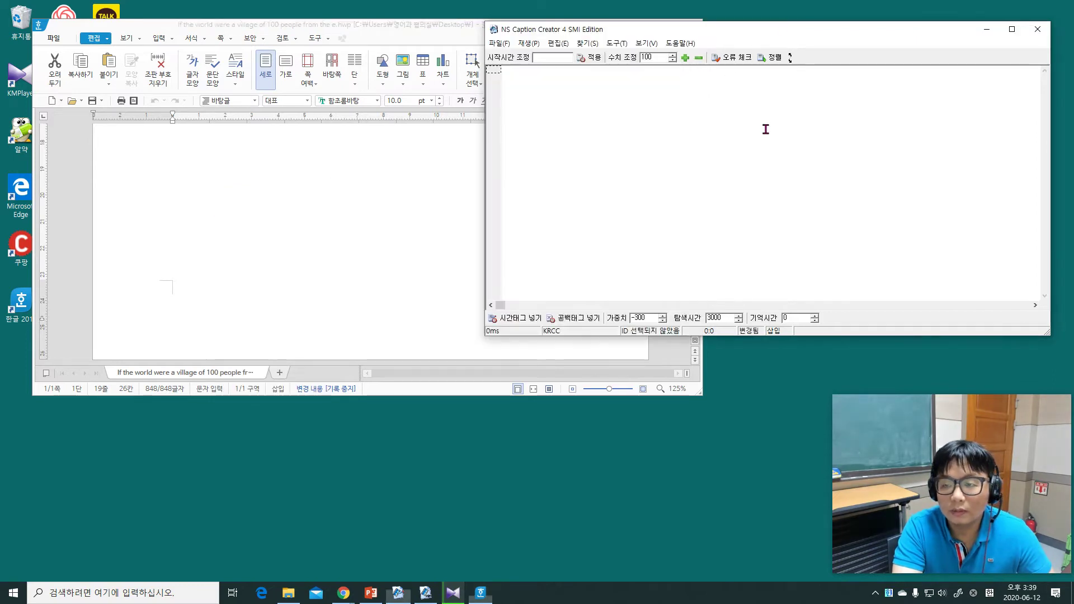
right_click(766, 129)
click(771, 157)
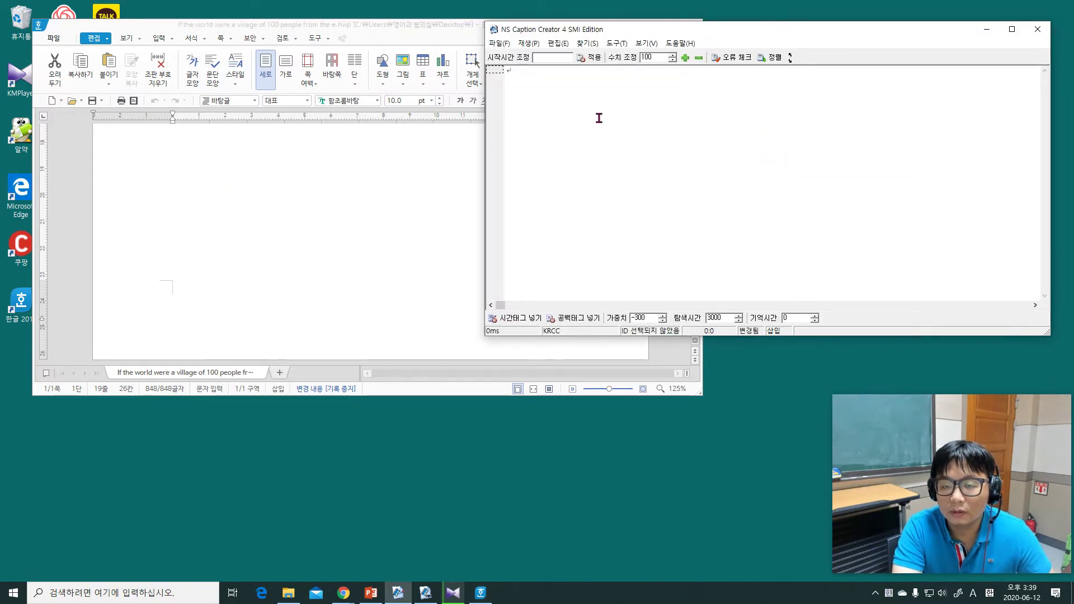
Copy the entire script from the Hangul document again, paste it into the caption editor, and close the document.
click(329, 151)
scroll(348, 223, up, 3)
key(ctrl+a)
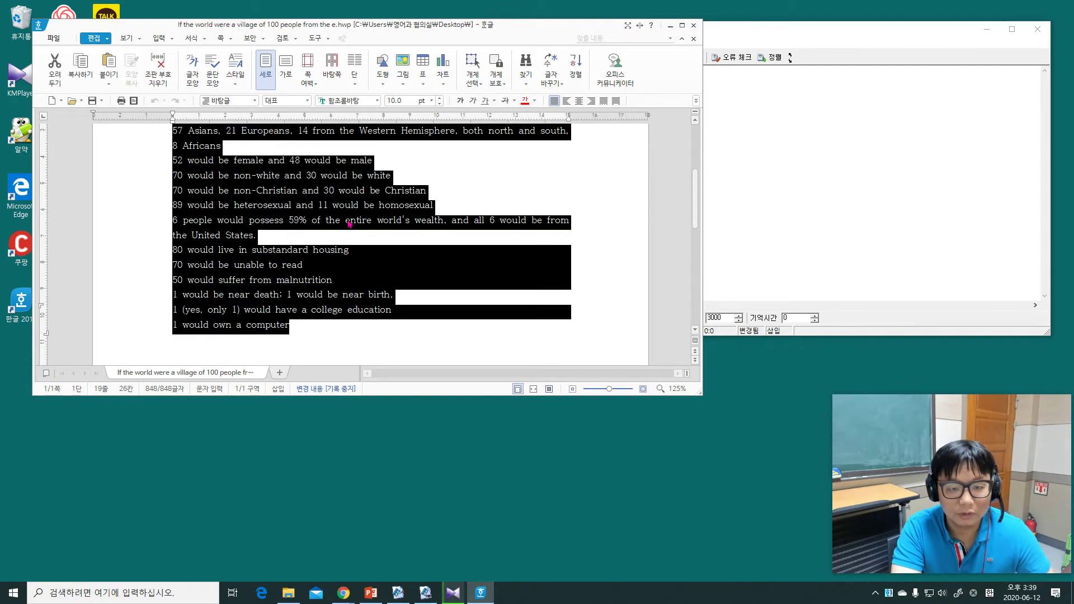
right_click(350, 224)
click(376, 241)
click(729, 213)
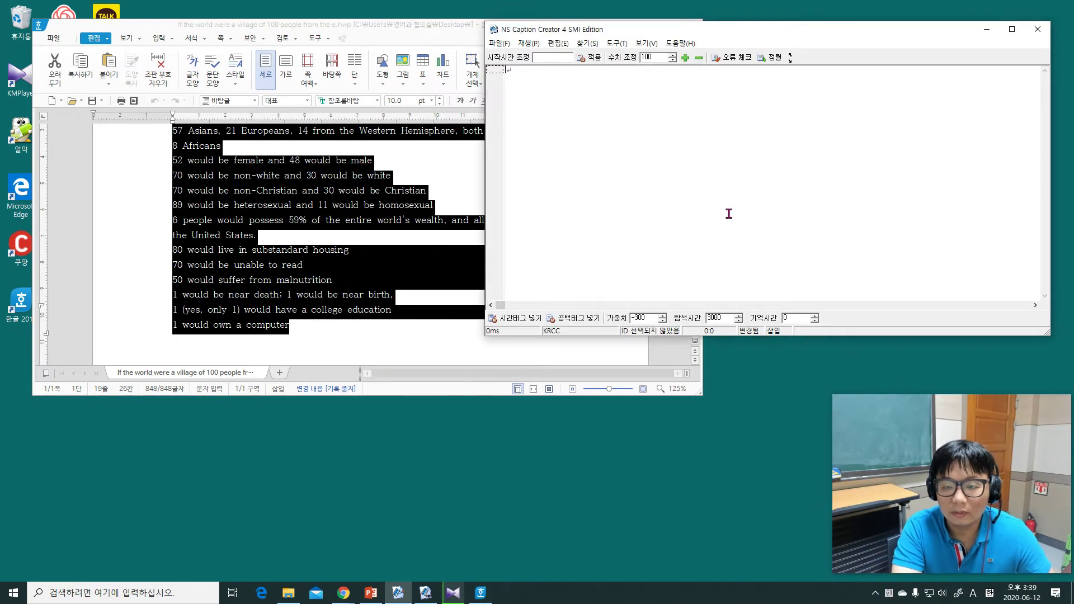
key(ctrl+v)
click(399, 25)
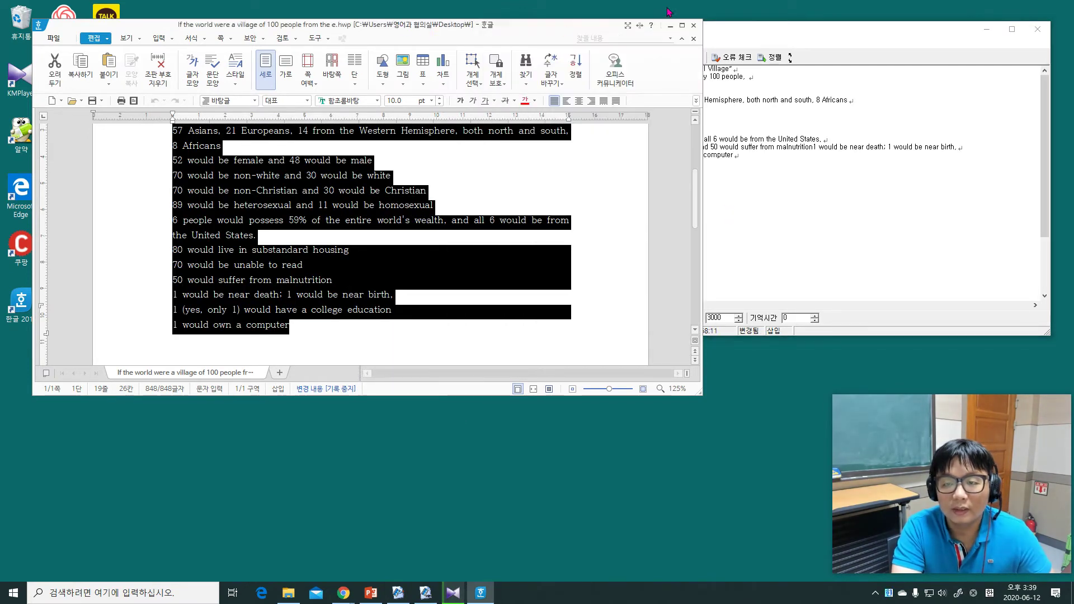
click(694, 26)
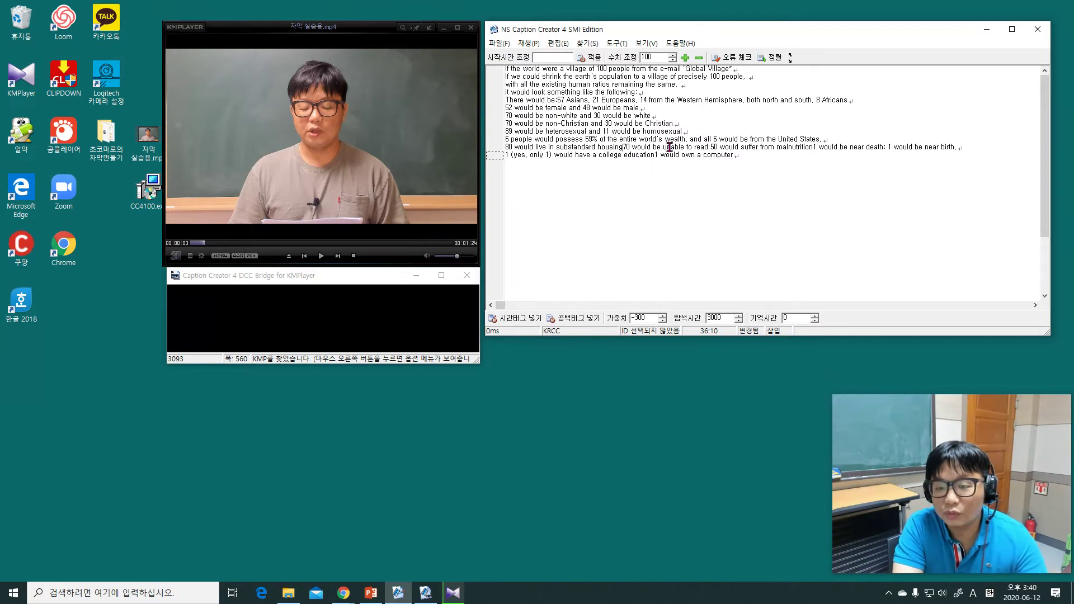
Split the run-together script sentences so each one from "70 would be unable to read" to "1 would own a computer" starts its own line.
key(Return)
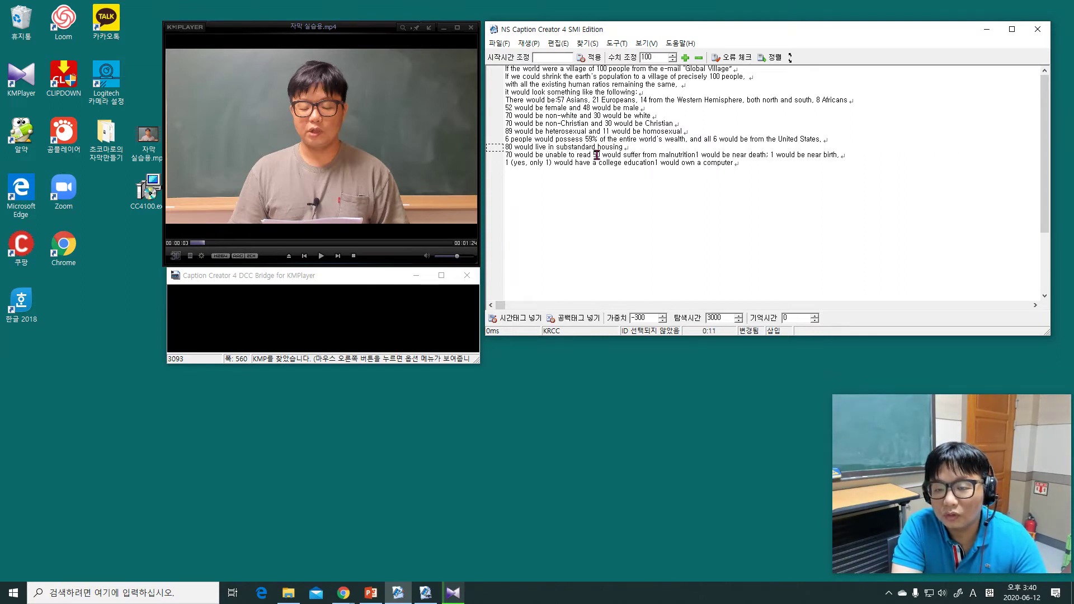
key(Return)
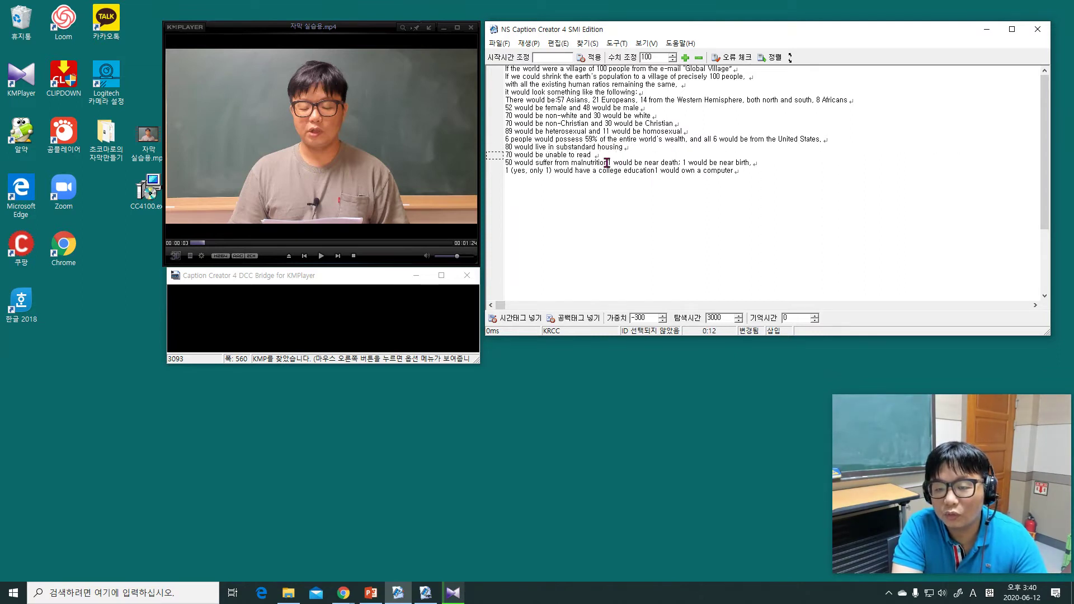
key(Return)
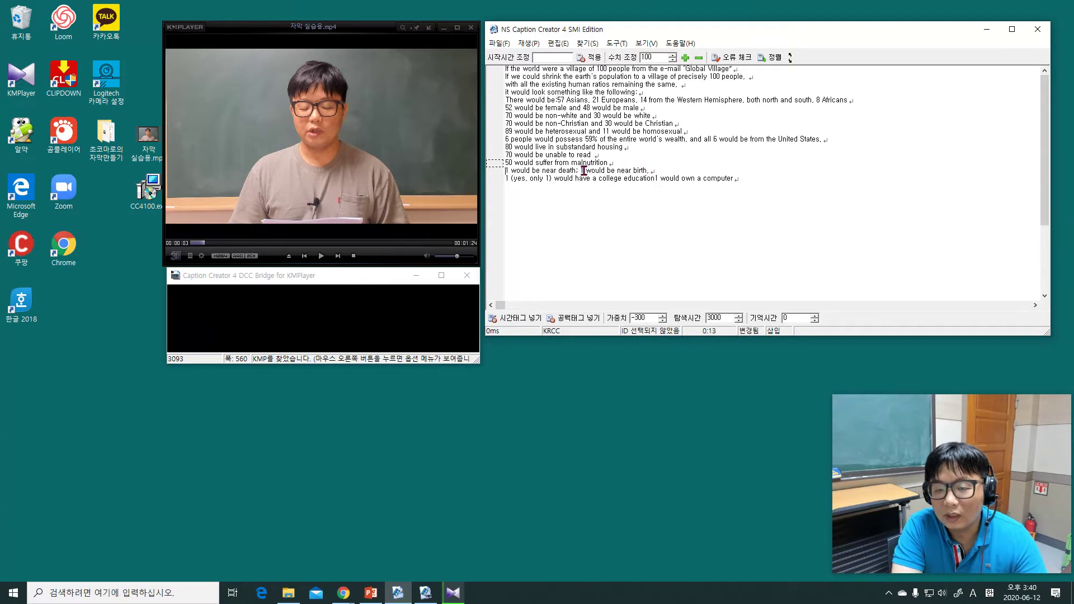
key(Return)
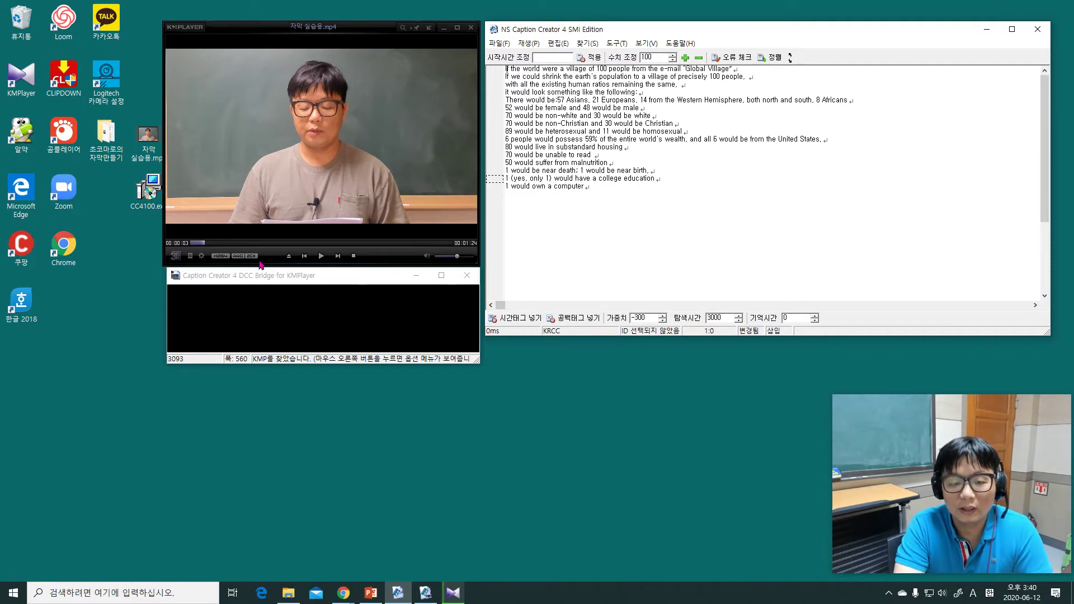
Play the practice video from its beginning and insert time tags for the first four caption lines in sync with the speech.
click(323, 257)
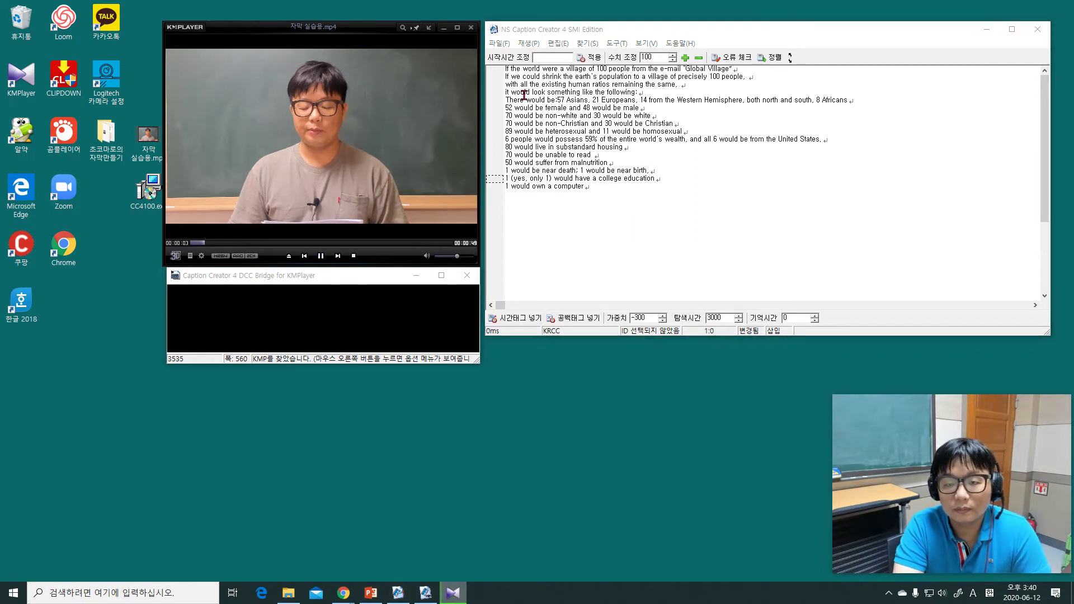
click(184, 243)
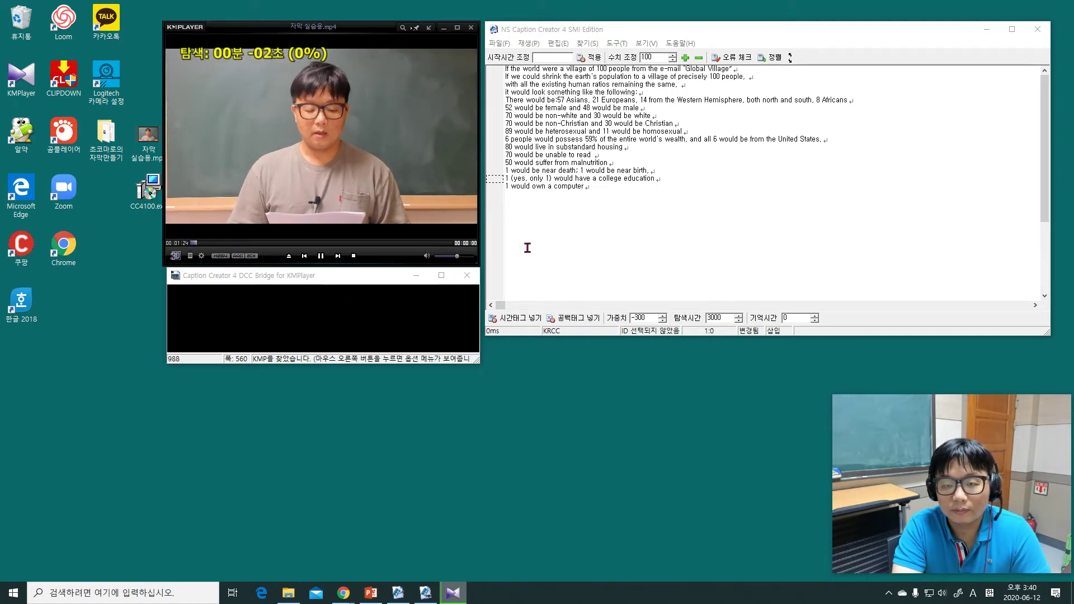
click(526, 318)
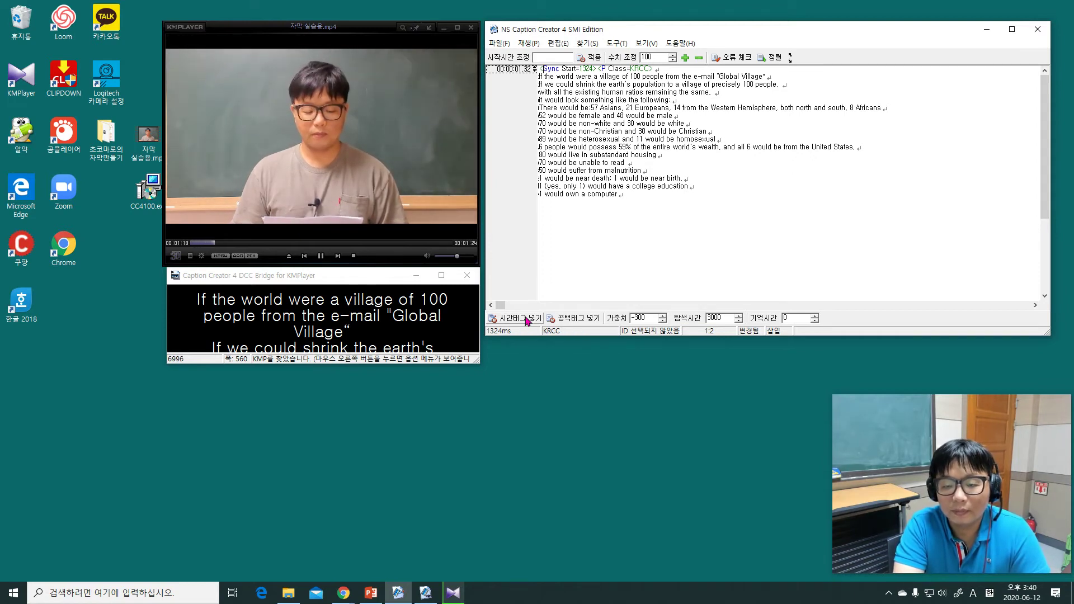
click(527, 320)
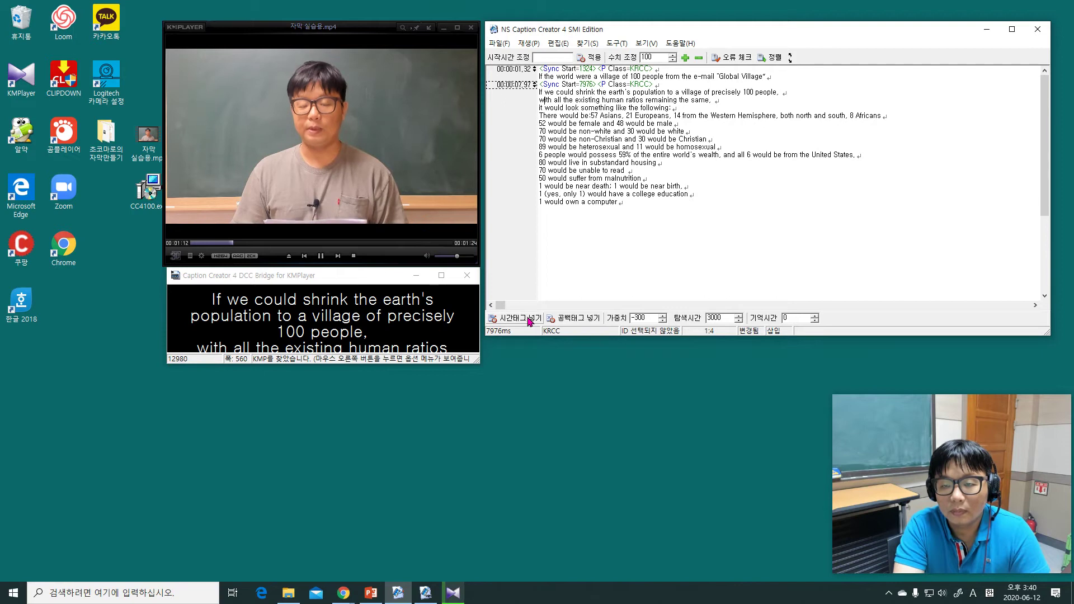
click(528, 320)
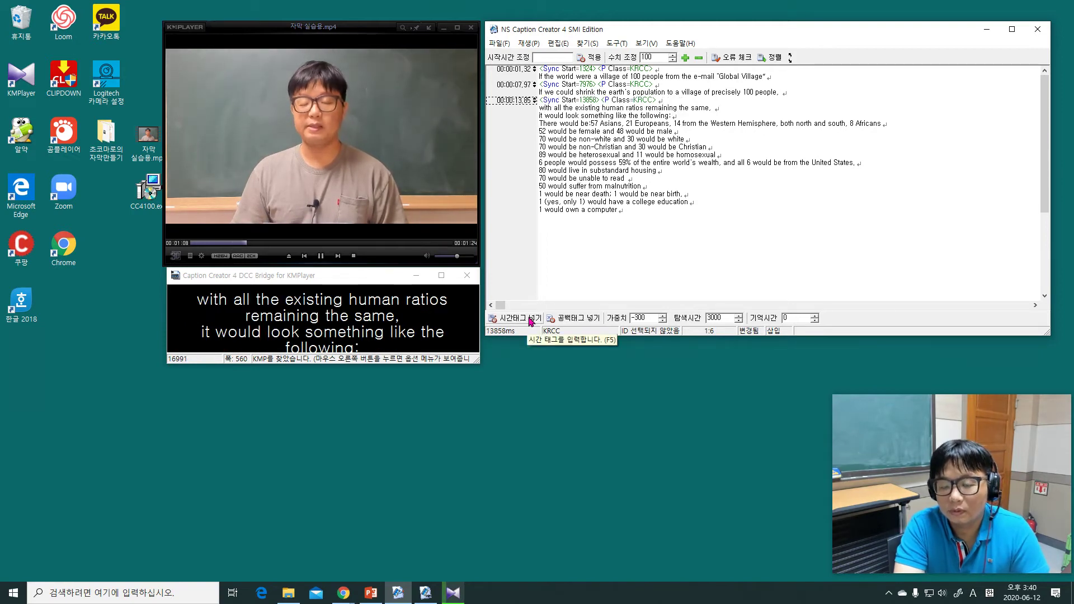
click(531, 319)
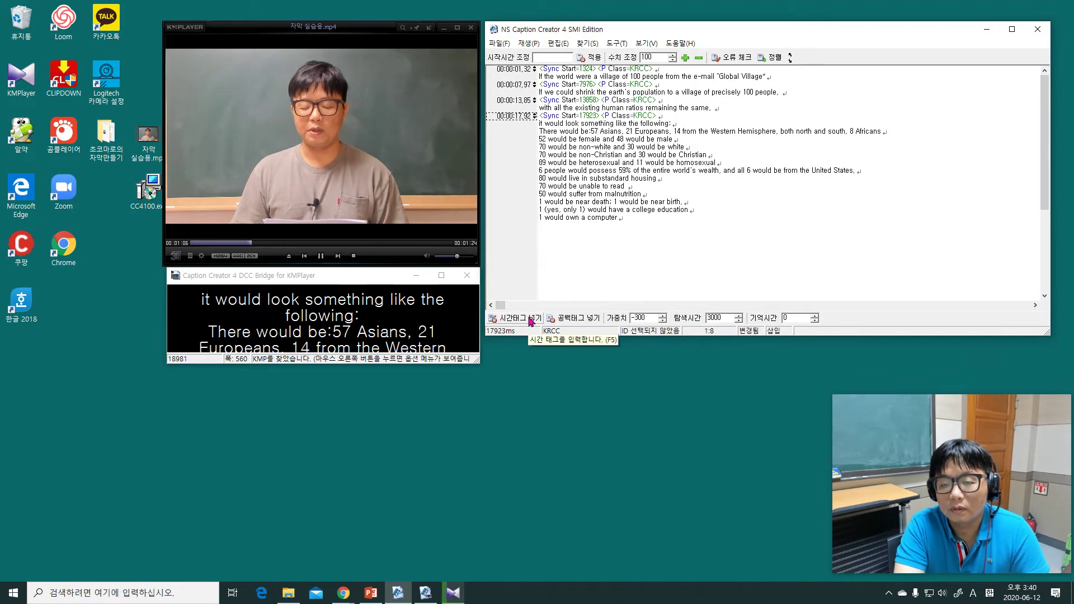
Insert a blank tag after "it would look something like the following:" and time tags for the next two lines, pausing the video at the end.
click(579, 320)
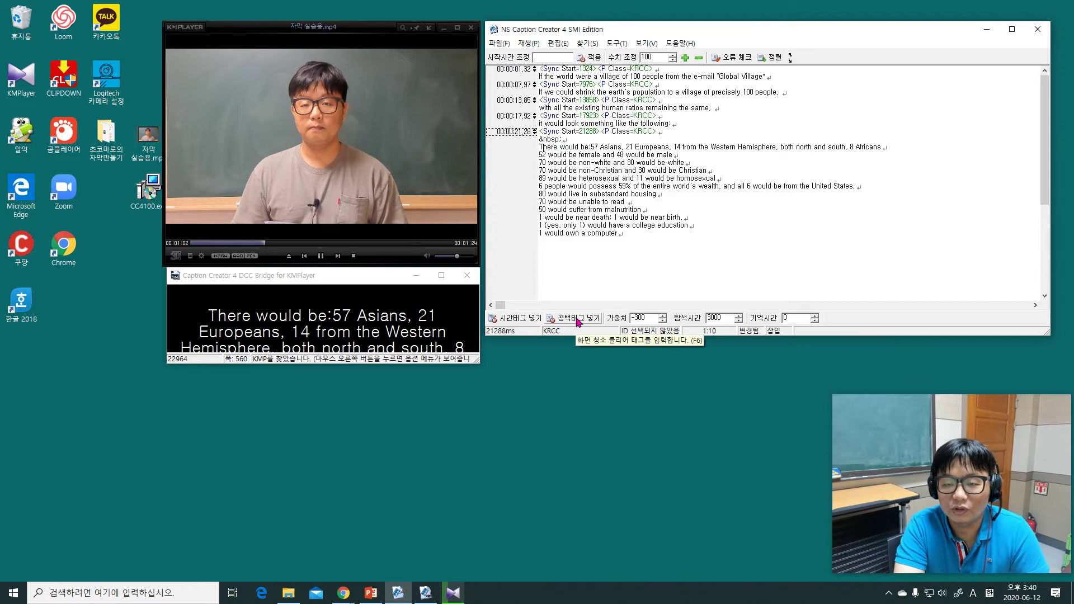
click(532, 320)
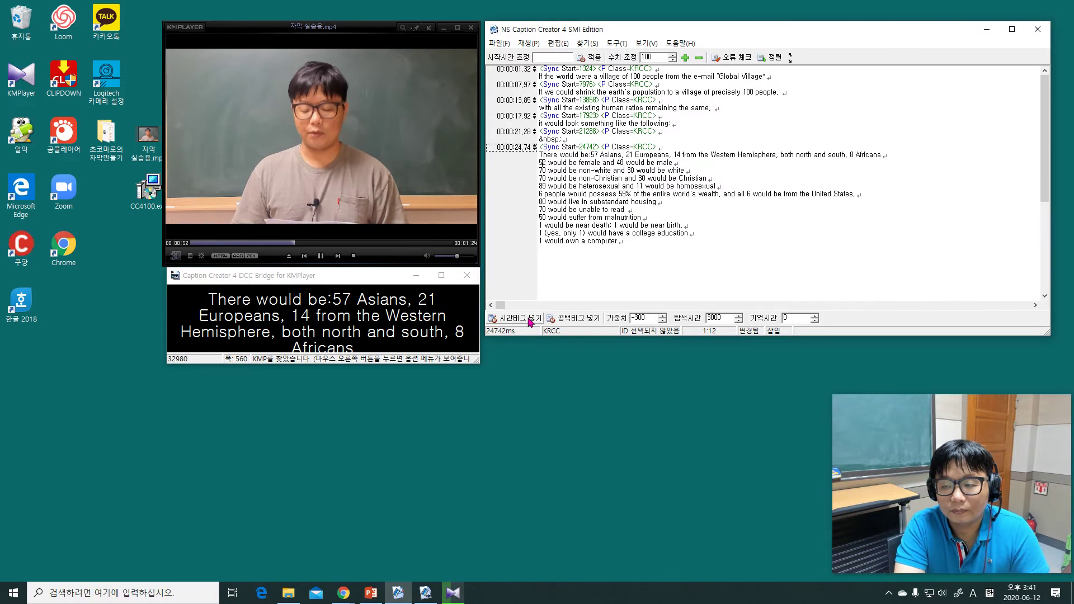
click(444, 256)
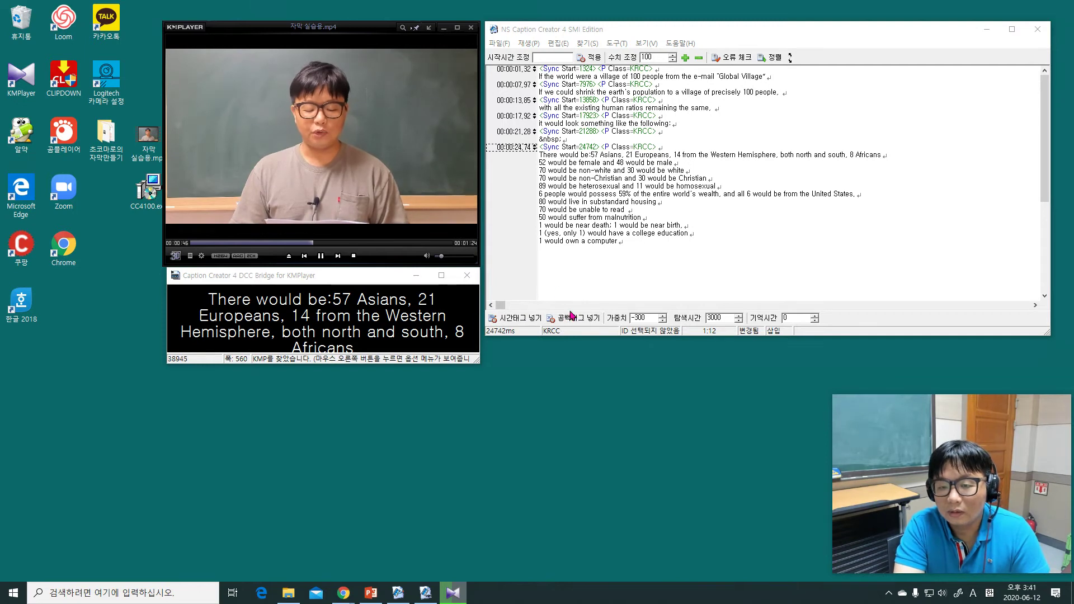
key(F5)
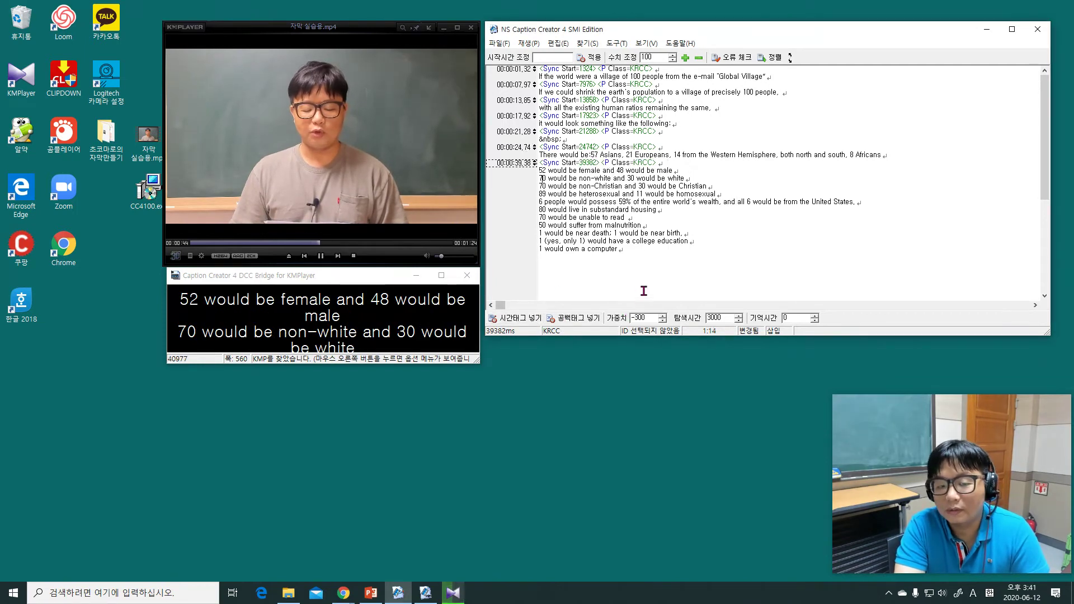
click(322, 257)
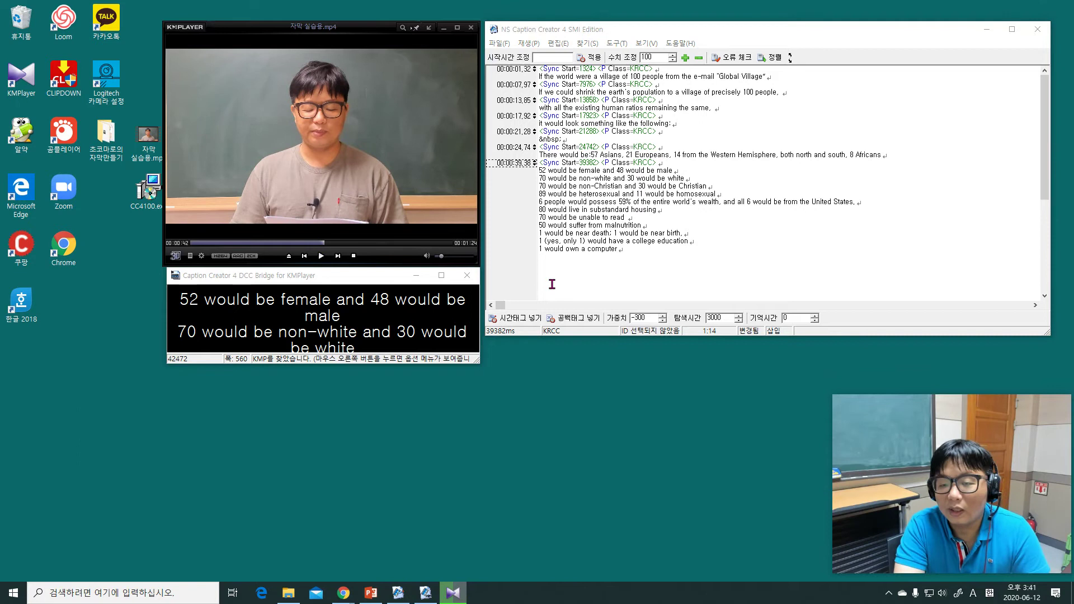
Delete the time tag above the line "52 would be female and 48 would be male".
click(661, 163)
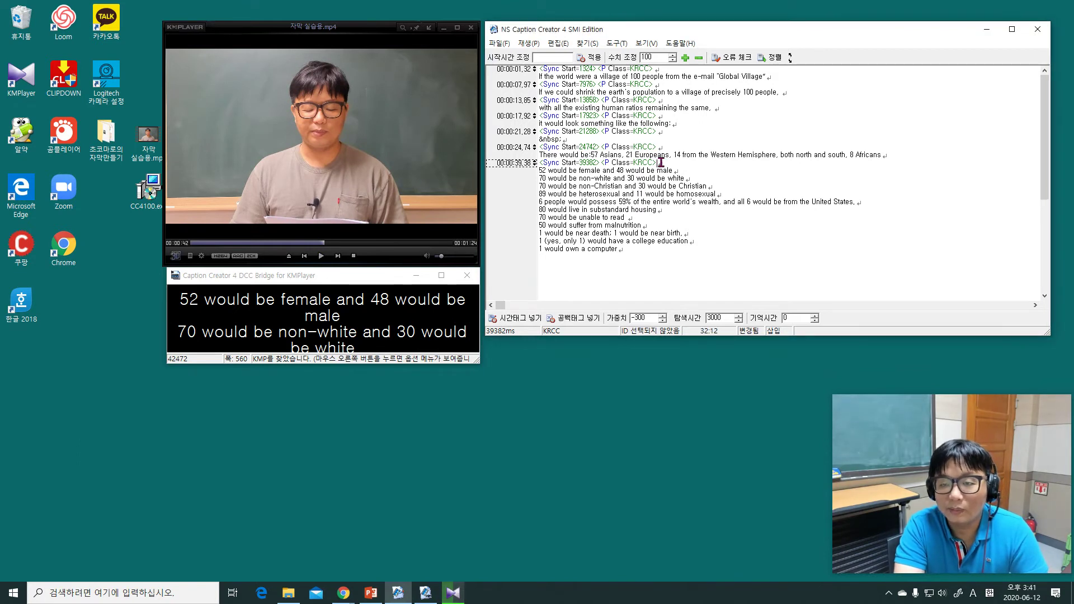
drag(661, 162, 545, 156)
key(BackSpace)
key(BackSpace)
drag(510, 303, 503, 304)
Delete the blank tag with its &nbsp; line and the time tag above "There would be:57 Asians".
click(659, 148)
drag(657, 147, 542, 140)
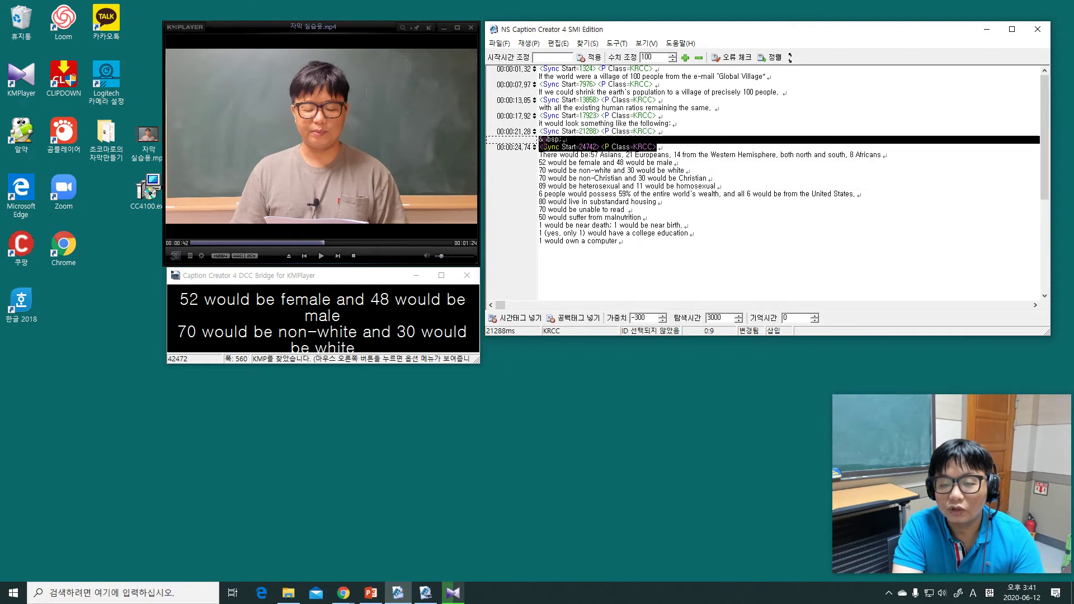
click(661, 153)
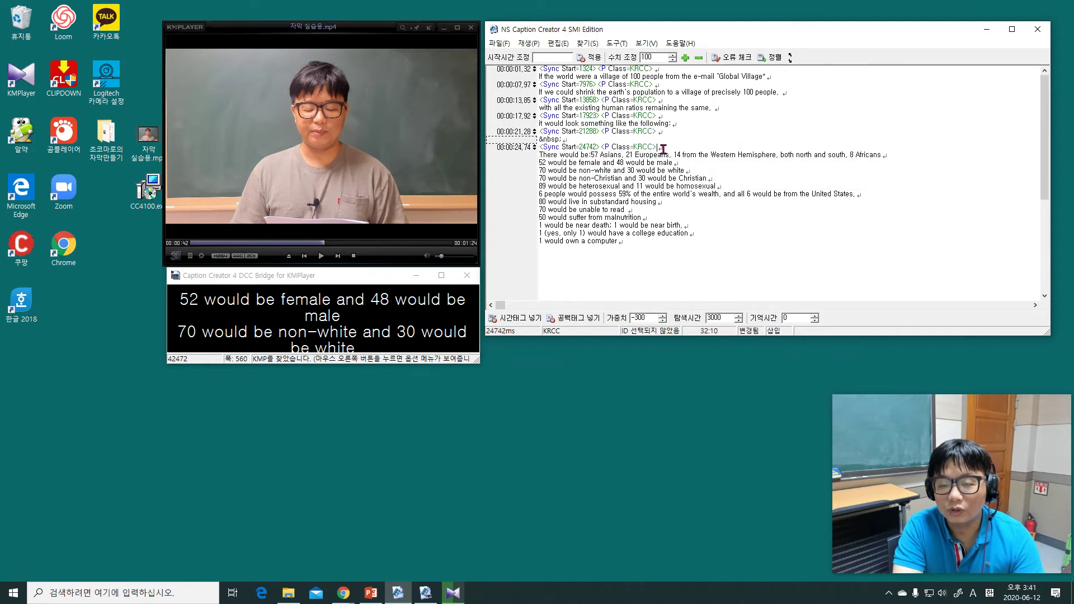
drag(659, 148, 551, 149)
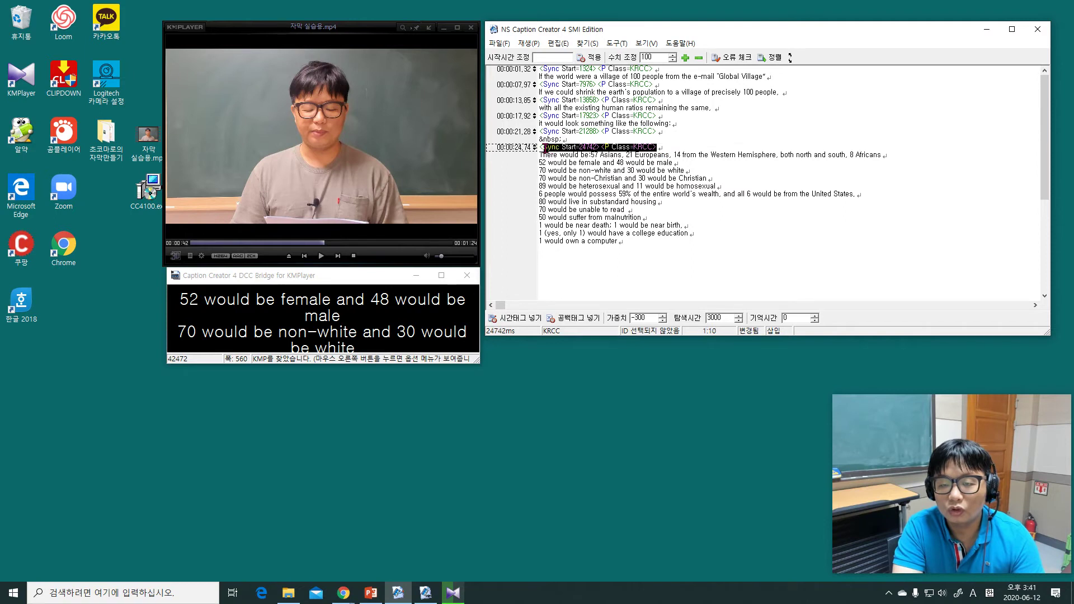
click(541, 149)
drag(660, 148, 541, 136)
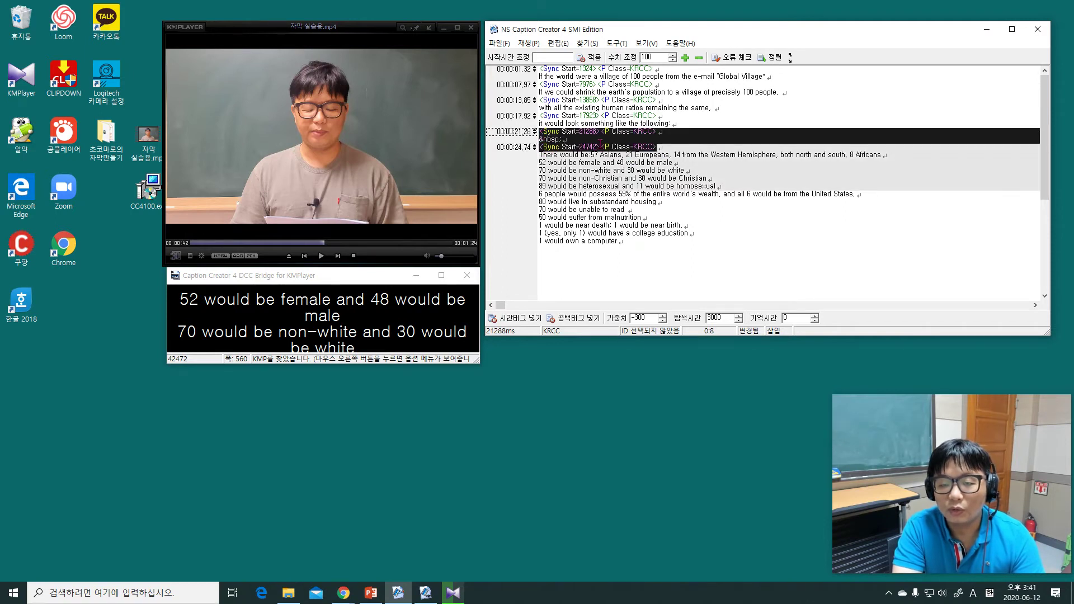
key(BackSpace)
key(BackSpace)
Replay the video from around the fourth time tag and insert a blank tag after "it would look something like the following:".
click(543, 115)
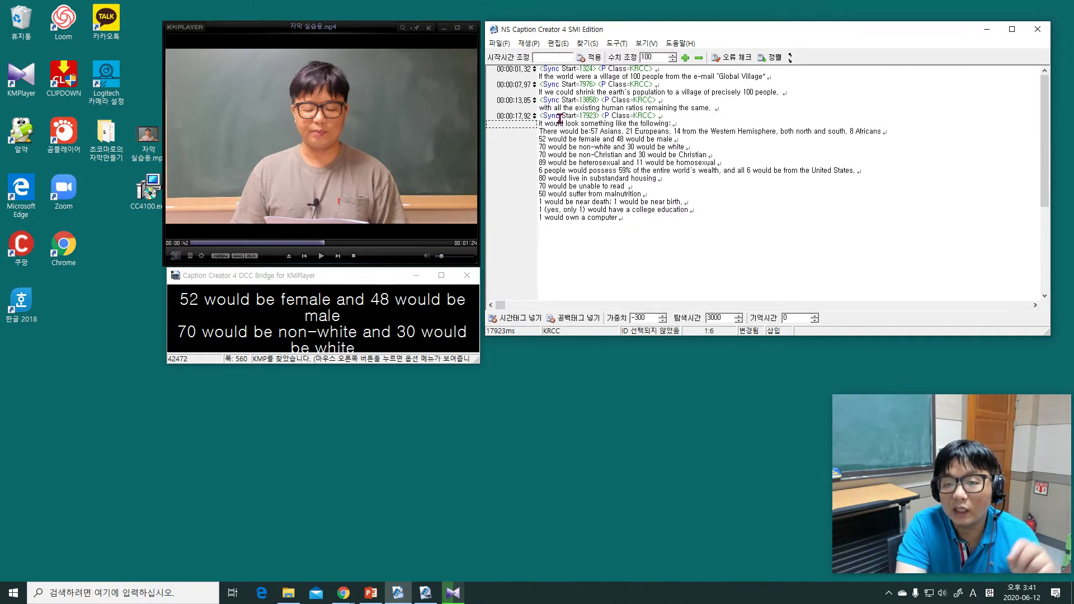
right_click(548, 116)
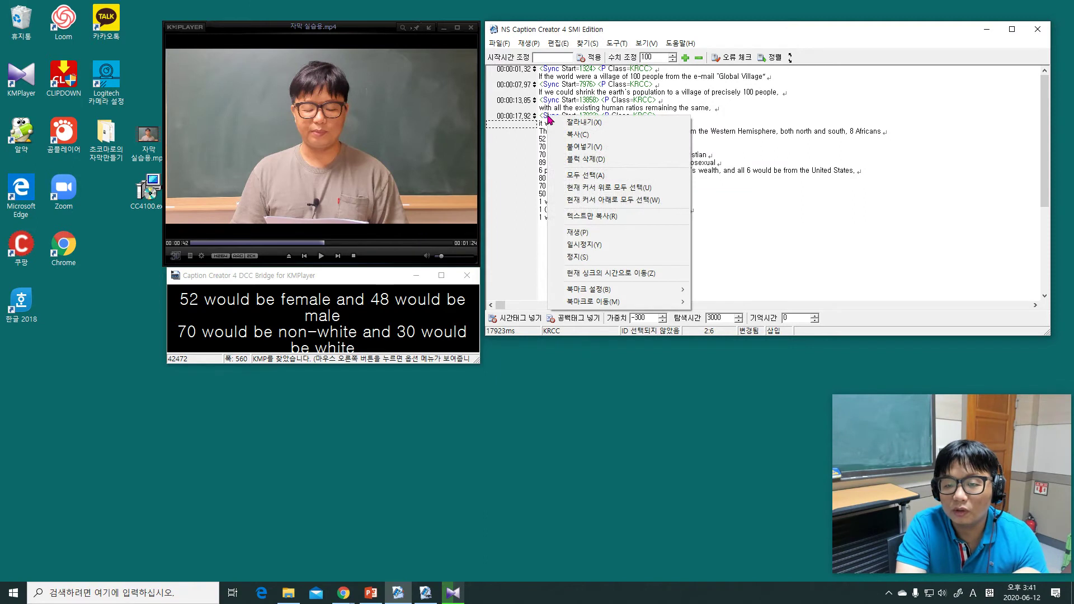
click(600, 274)
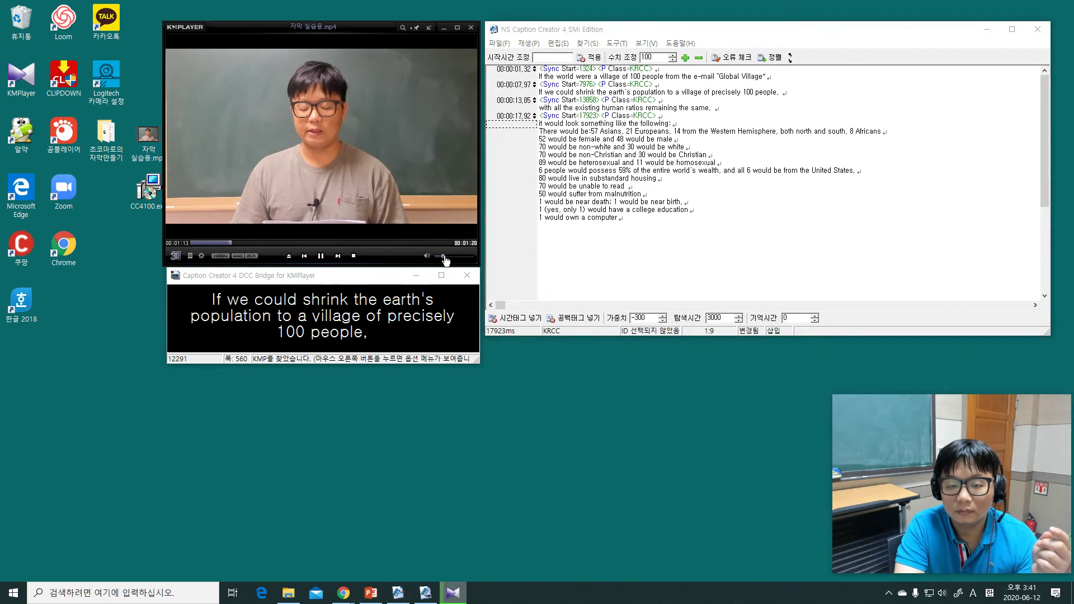
click(546, 139)
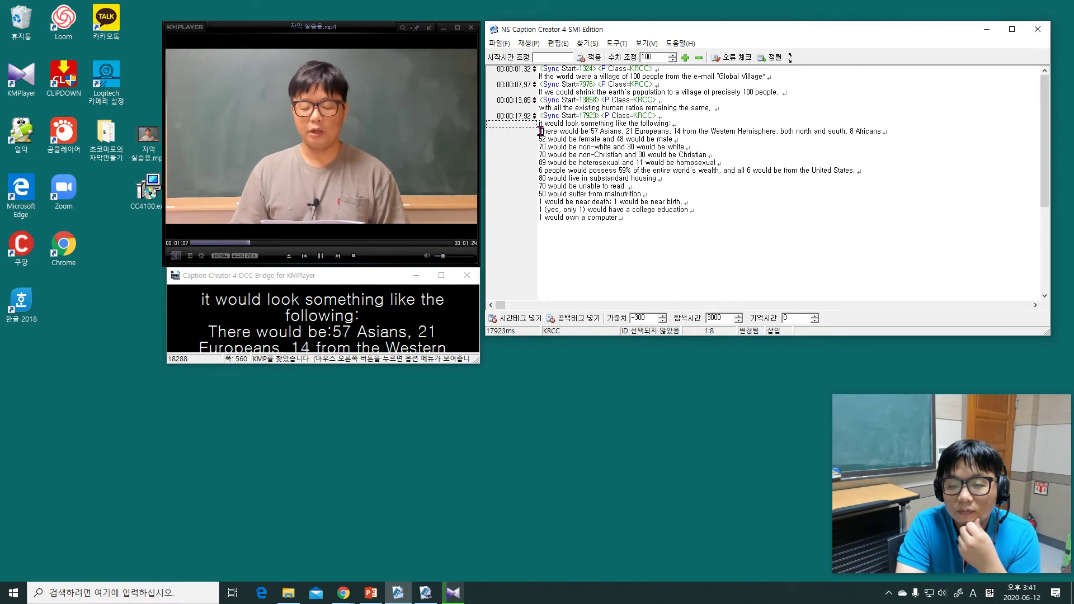
click(565, 321)
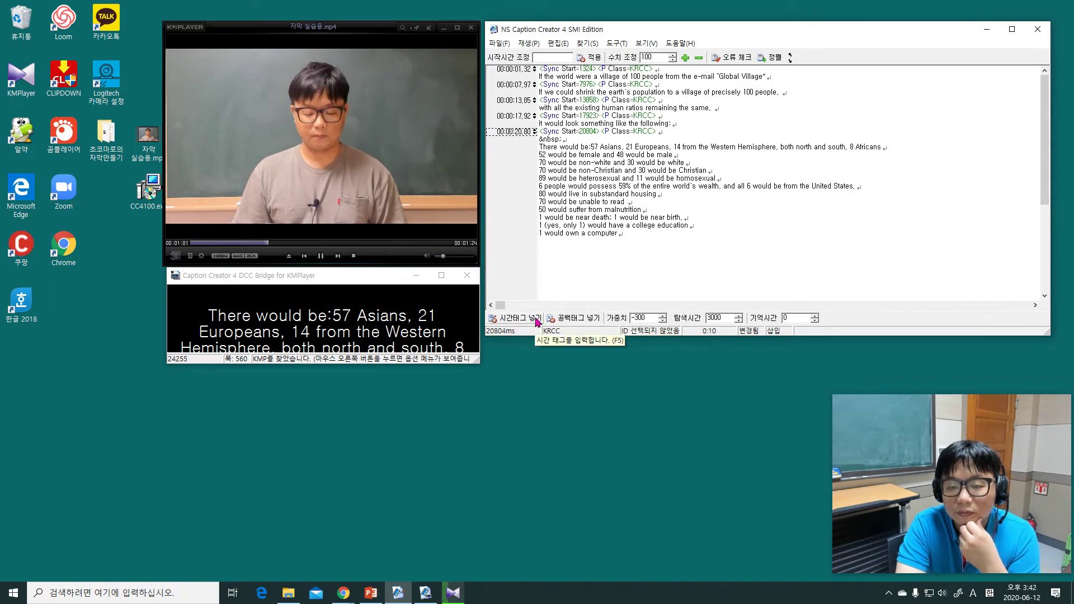
Insert time tags for the lines "There would be:57 Asians" and "52 would be female and 48 would be male", with a blank tag between them.
click(535, 318)
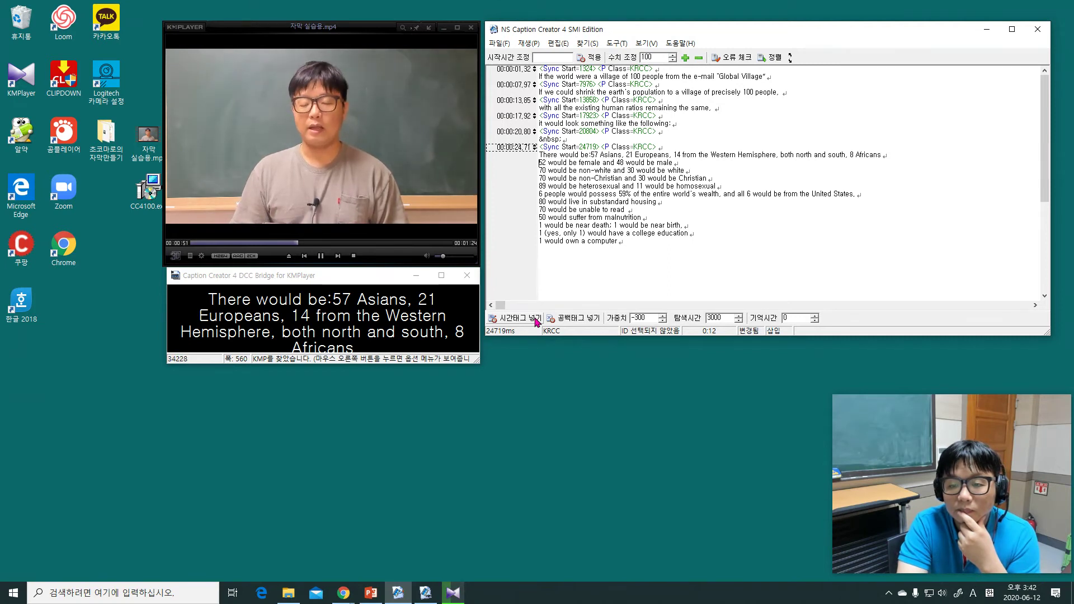
click(569, 319)
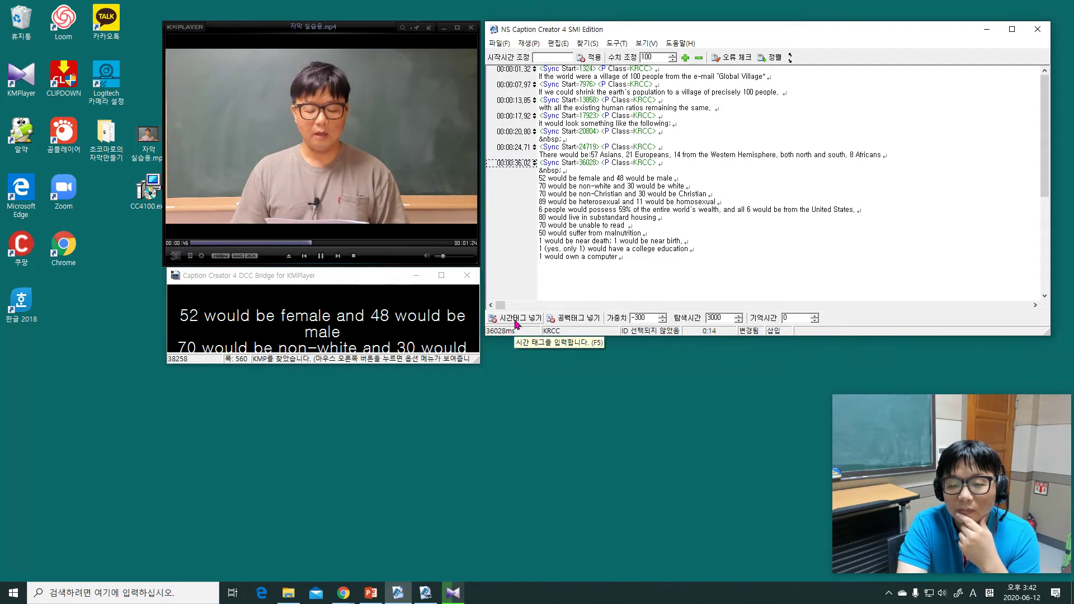
click(516, 323)
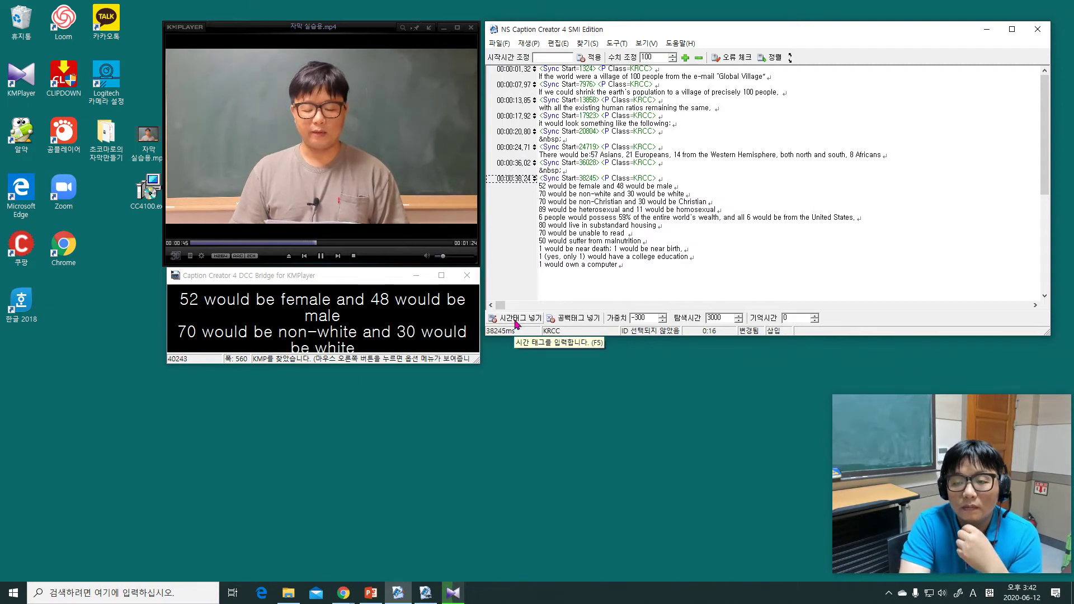
Insert synced time tags for the five lines from "70 would be non-white" through "80 would live in substandard housing" as each is spoken.
click(517, 323)
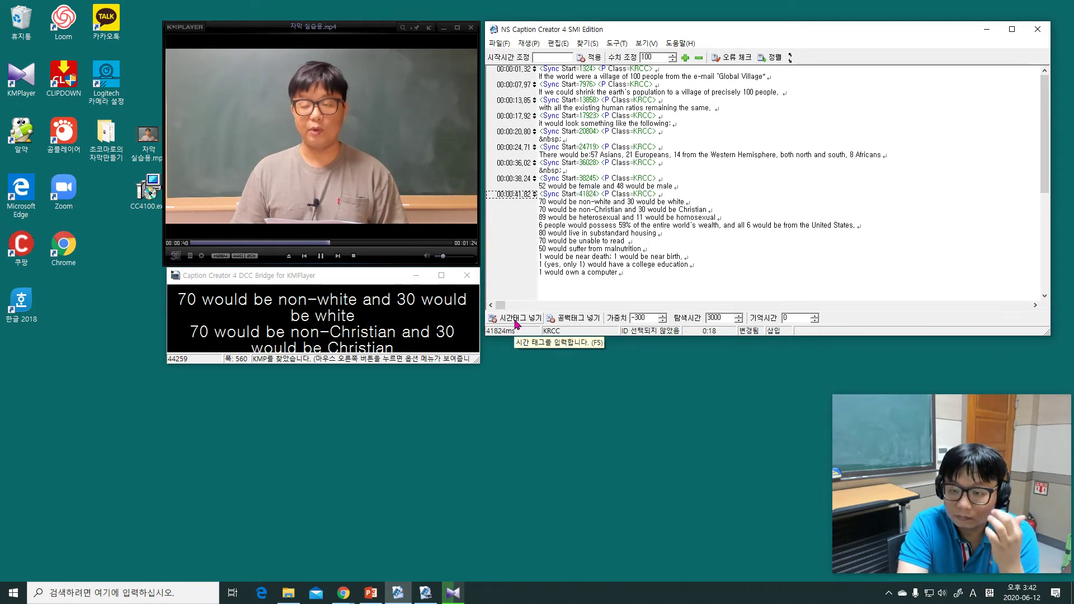
click(518, 323)
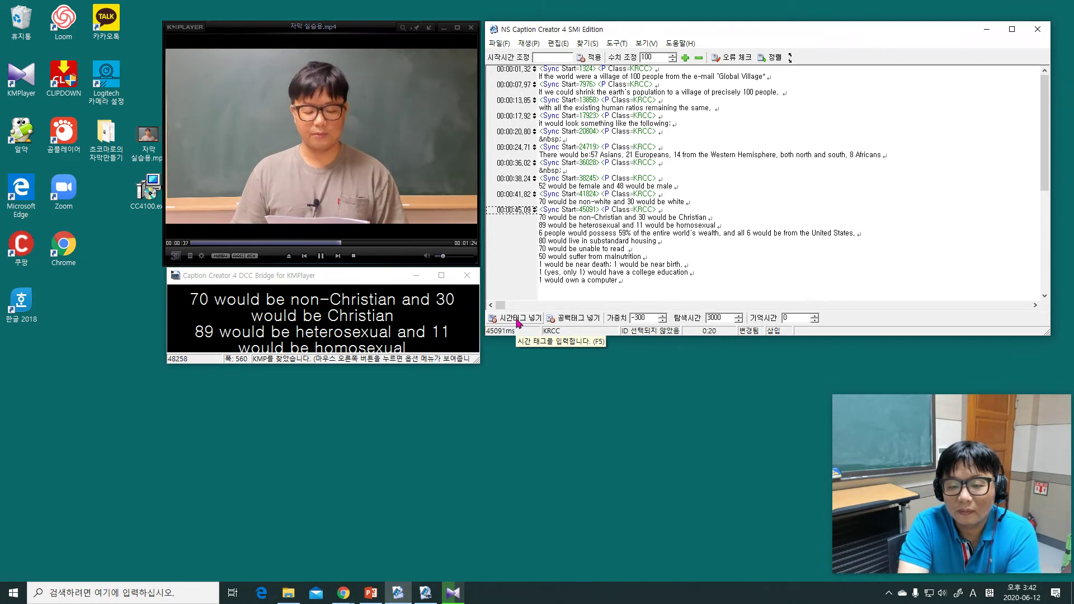
click(518, 323)
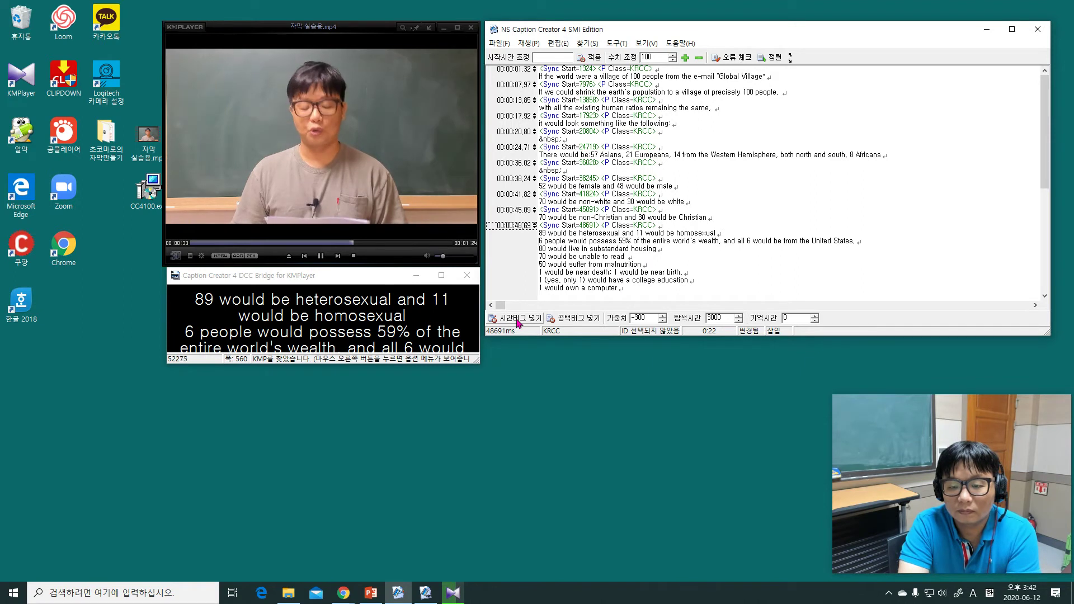
click(518, 323)
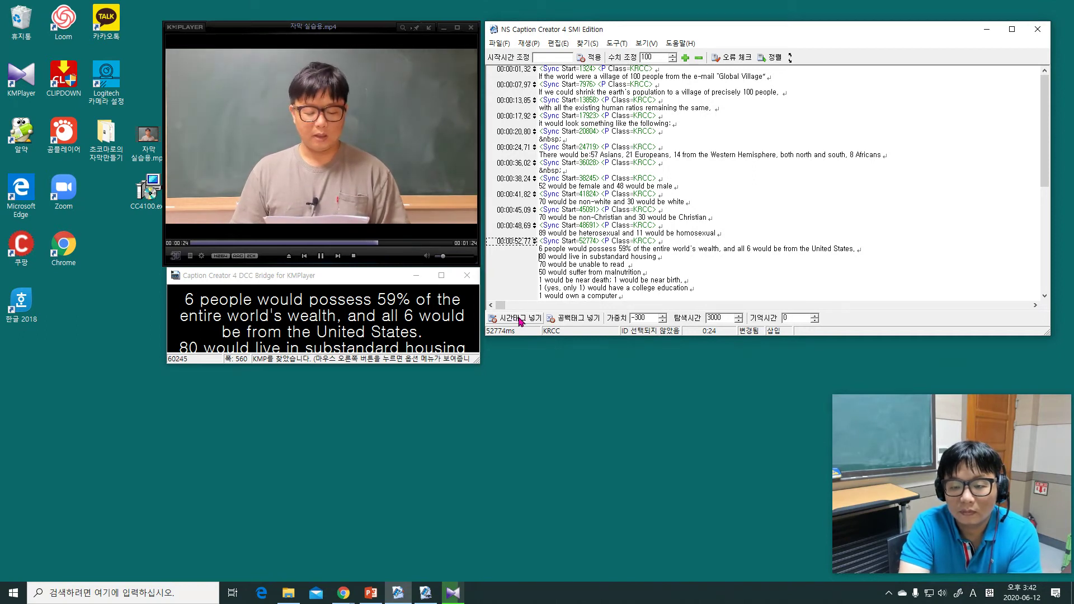
click(519, 321)
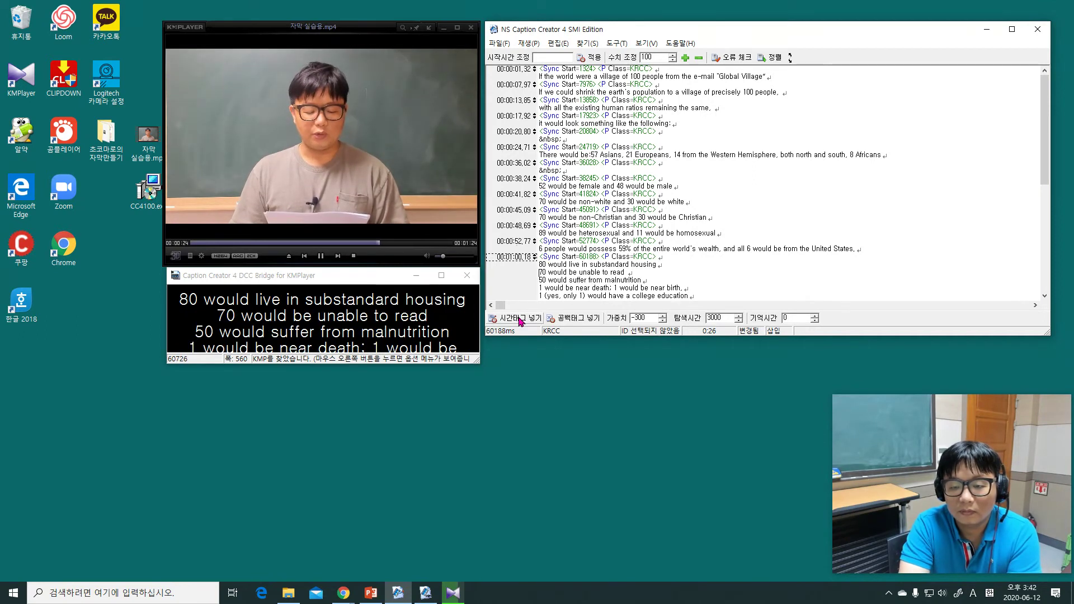
click(553, 289)
scroll(553, 291, down, 1)
click(526, 318)
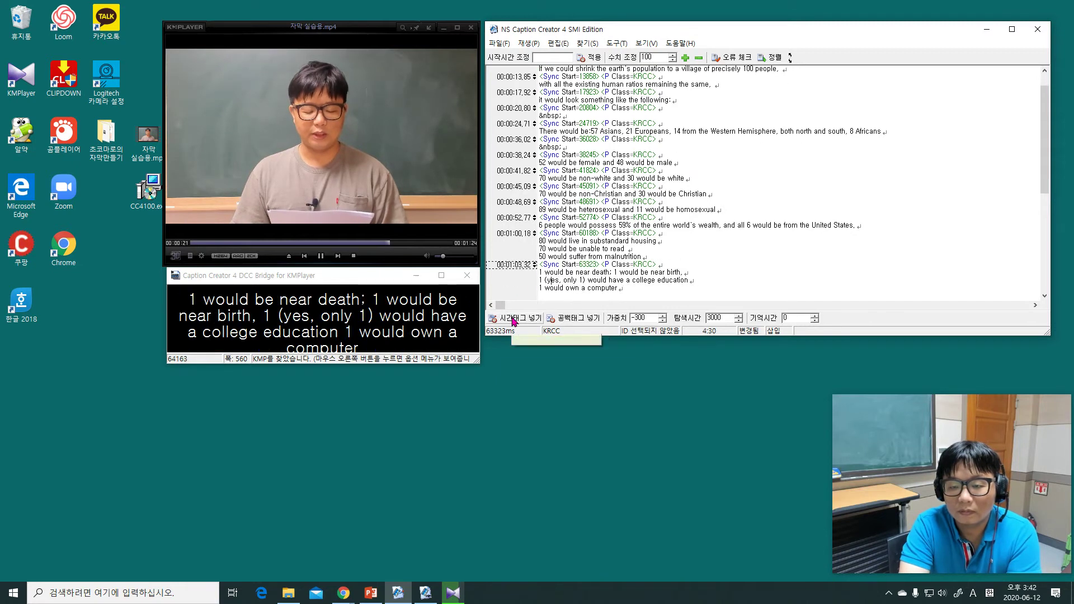
click(321, 256)
drag(518, 276, 536, 264)
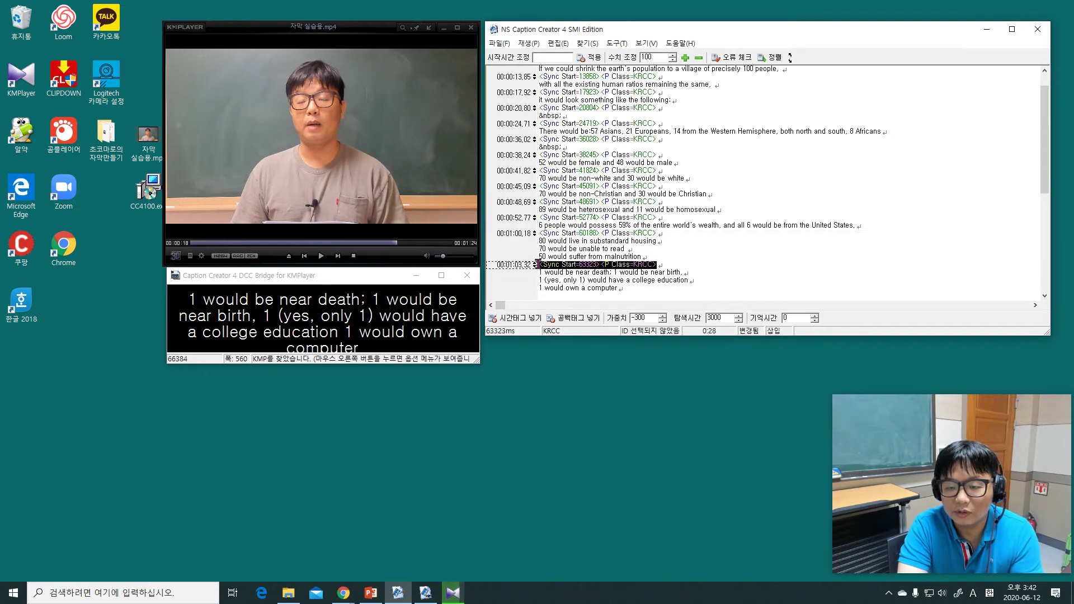
key(Delete)
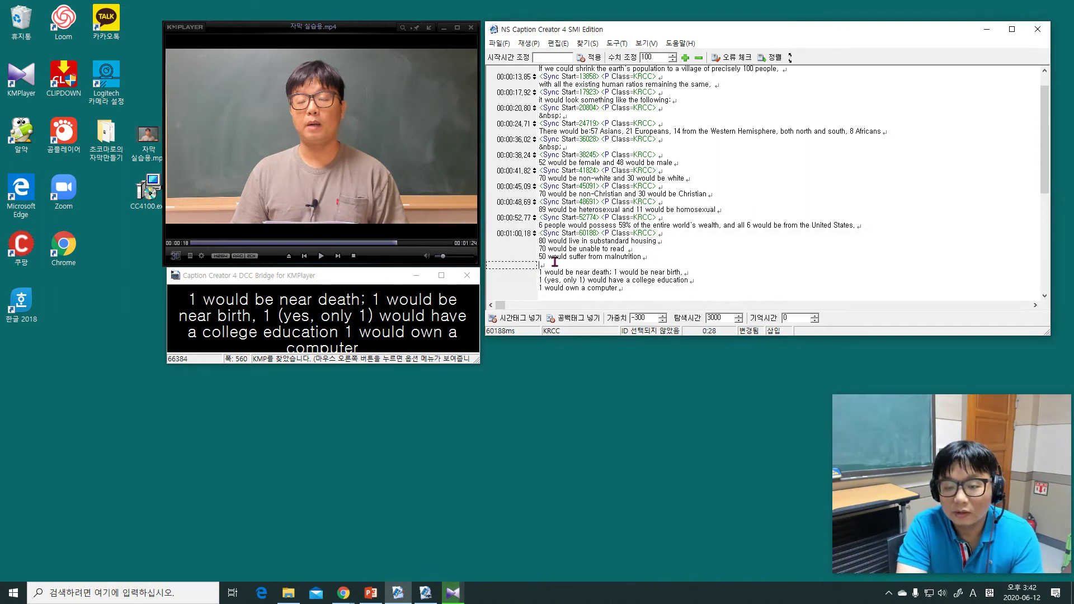
key(BackSpace)
Replay the video from the time tag above "80 would live in substandard housing" and insert time tags for the next two lines.
right_click(548, 232)
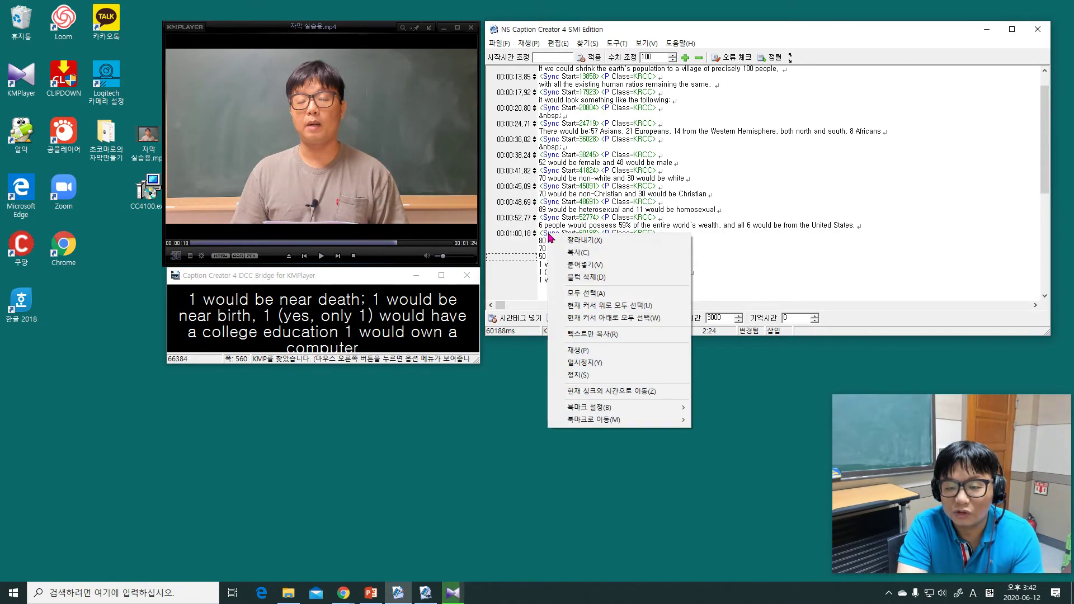
click(610, 391)
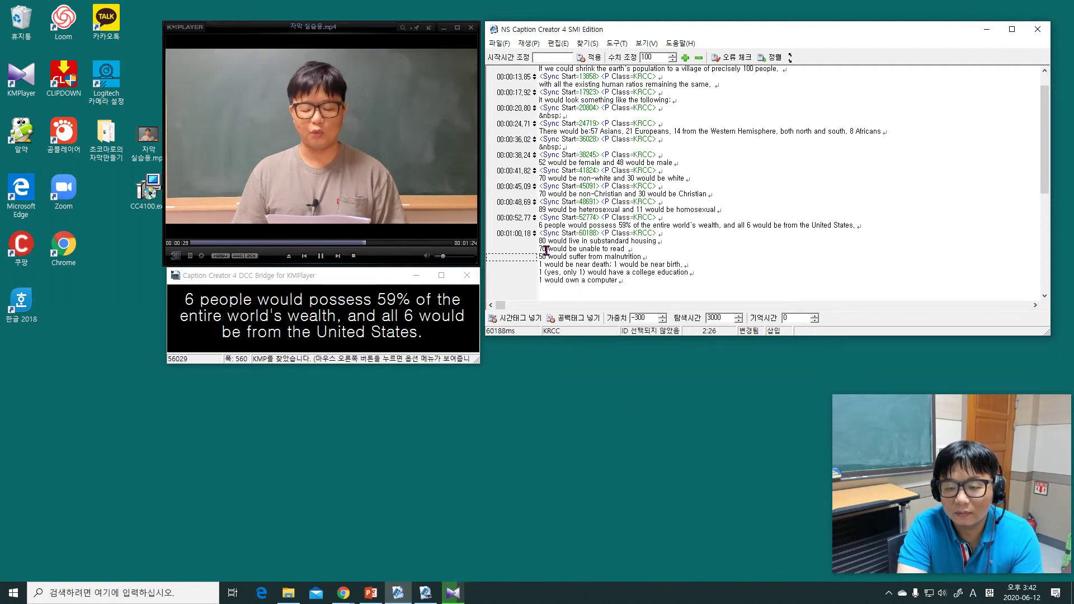
click(521, 324)
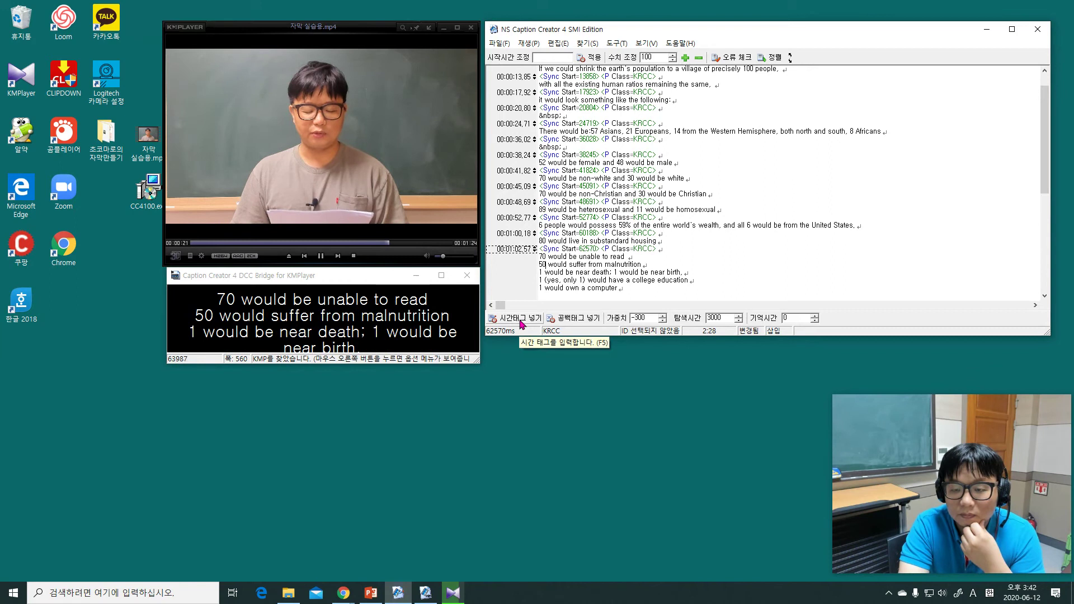
click(520, 323)
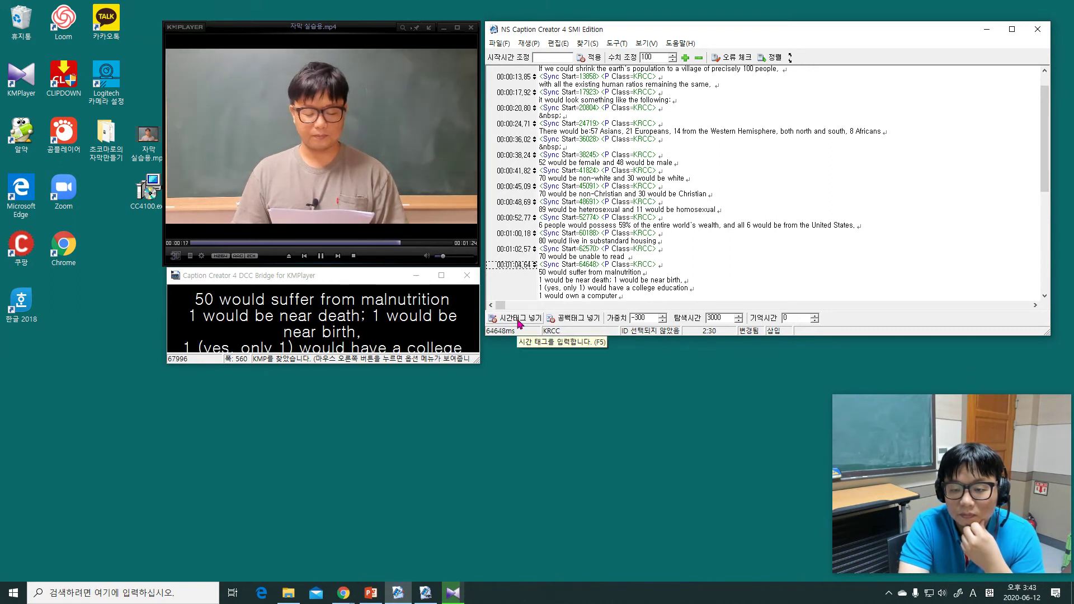
Insert a blank tag after "50 would suffer from malnutrition", time tags for the last three lines, and a closing blank tag.
click(568, 323)
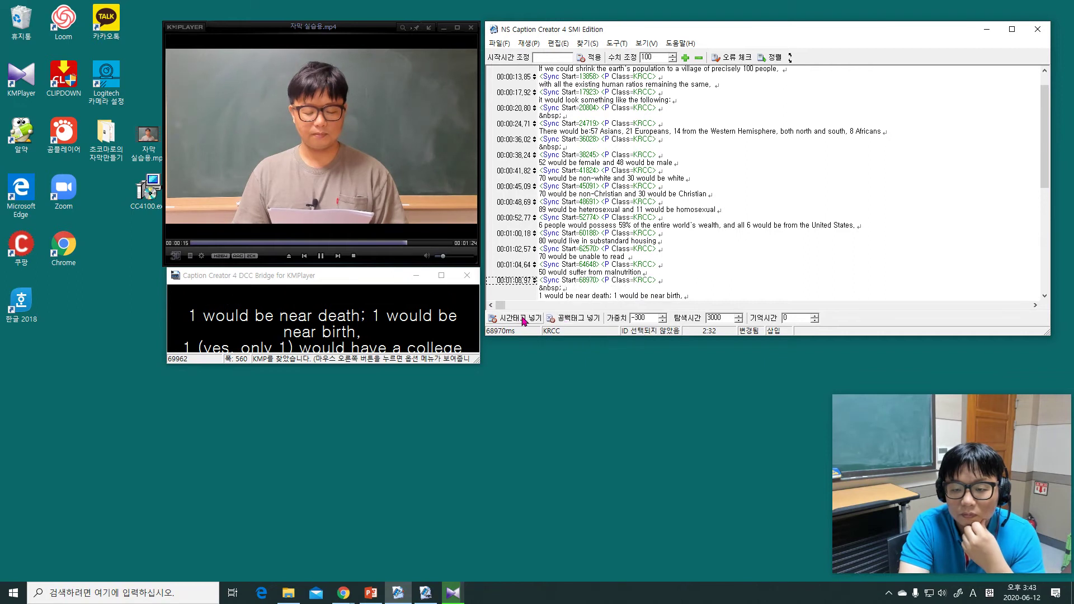
click(521, 323)
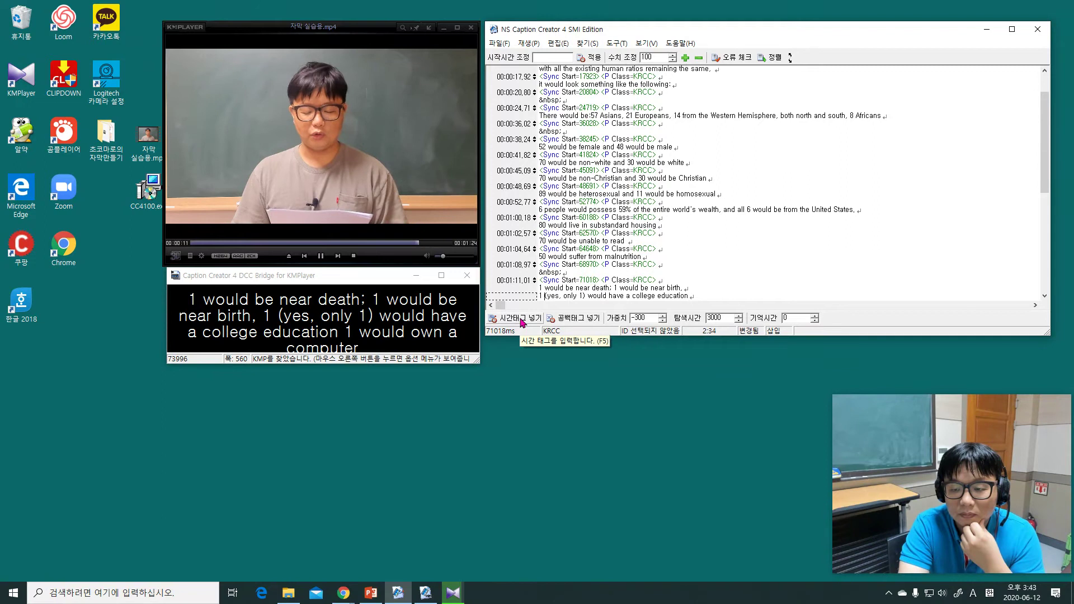
click(521, 322)
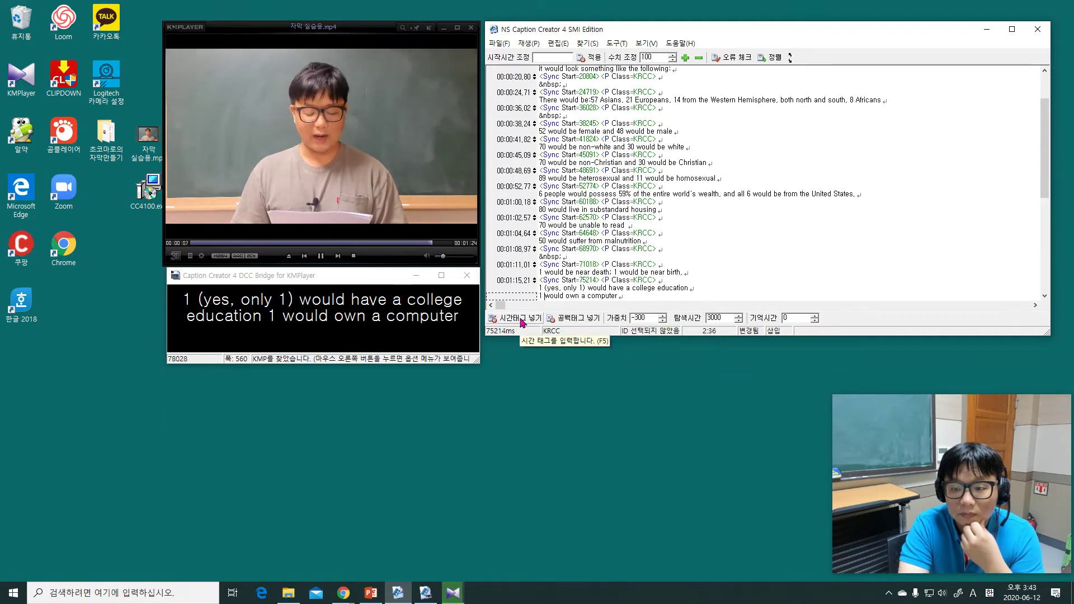
click(526, 322)
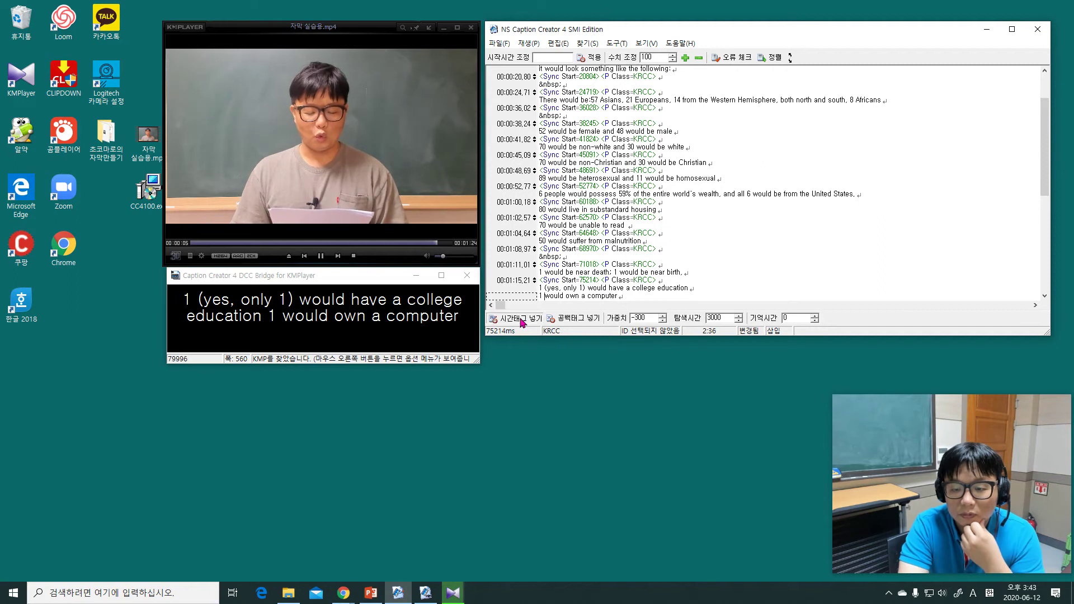
click(564, 323)
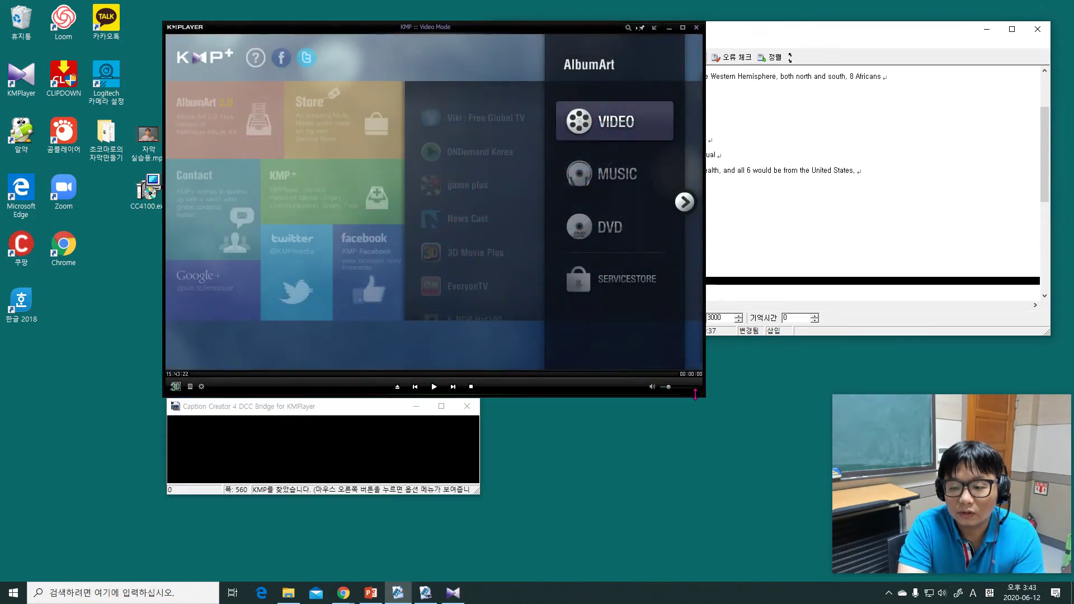
Narrow the KMPlayer window to uncover the script and delete the blank tag with its &nbsp; line above "1 would own a computer".
drag(703, 393, 503, 394)
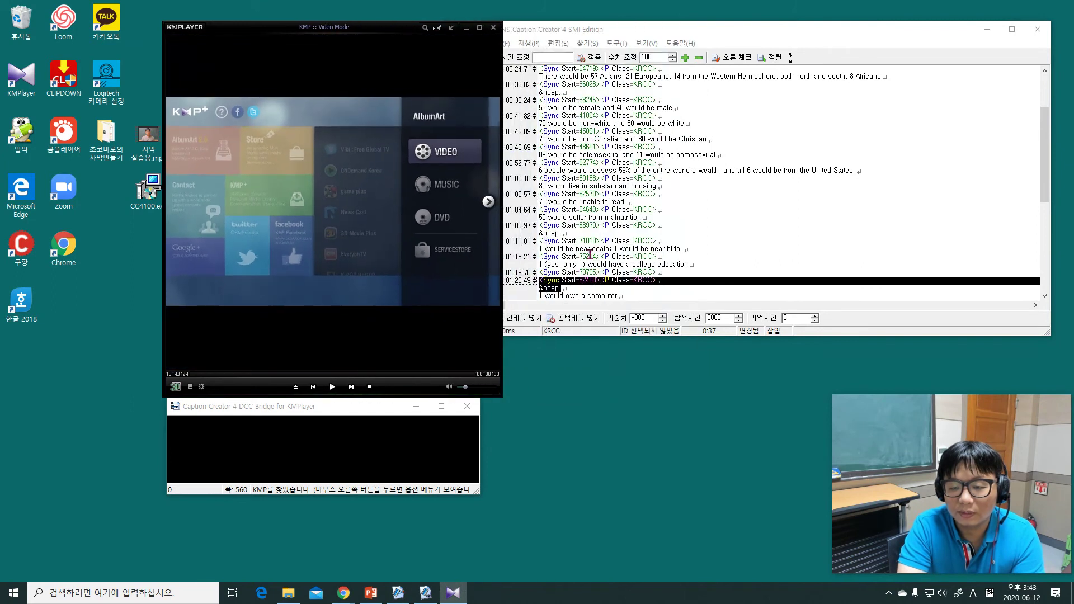
click(604, 284)
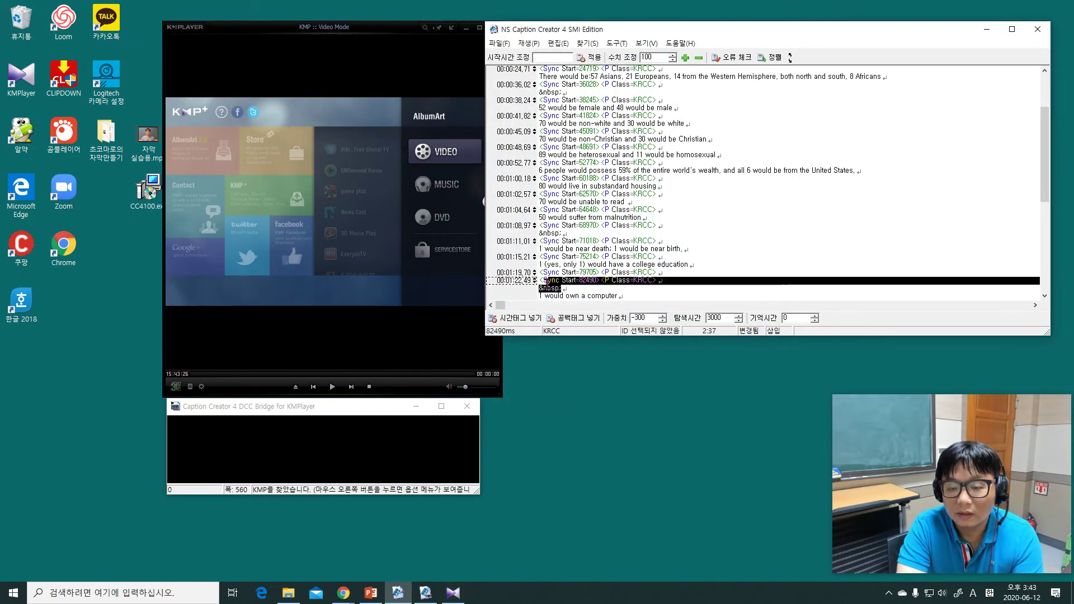
key(Delete)
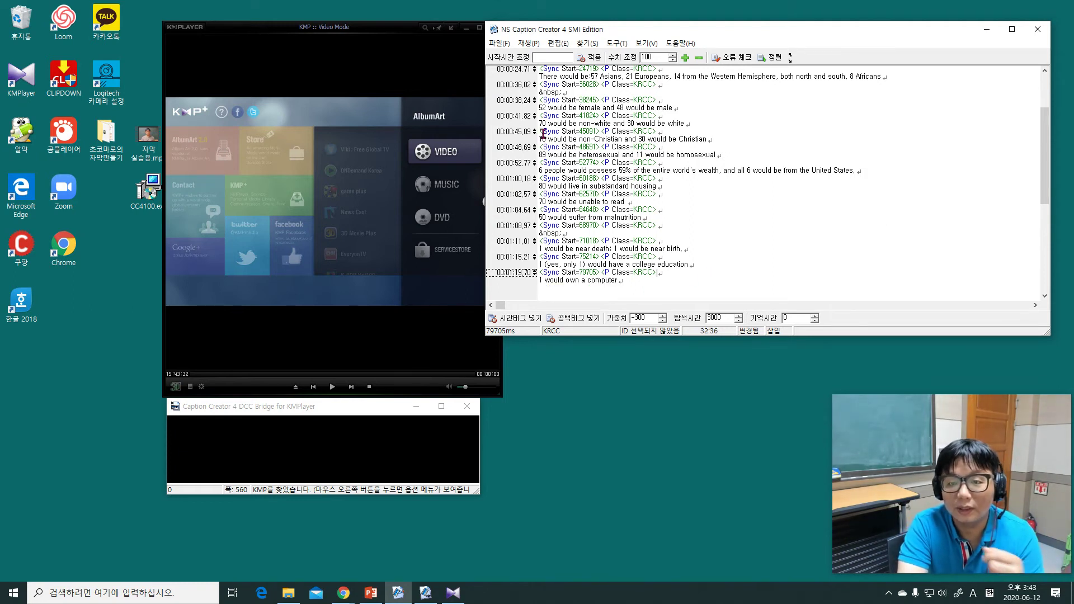
Save the script to the desktop as an SMI file named 1234.
click(500, 44)
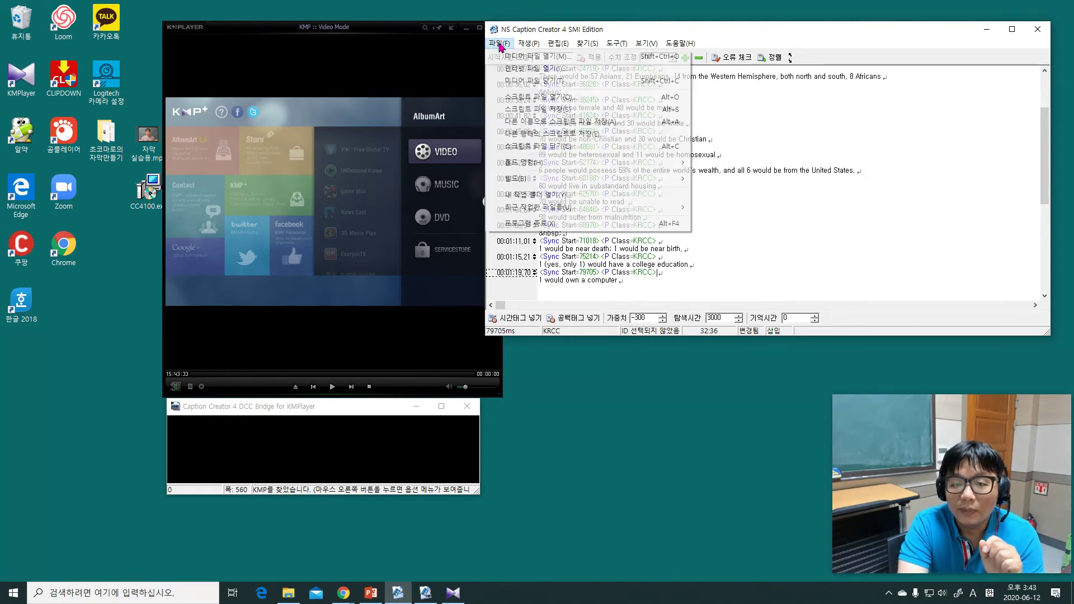
click(538, 111)
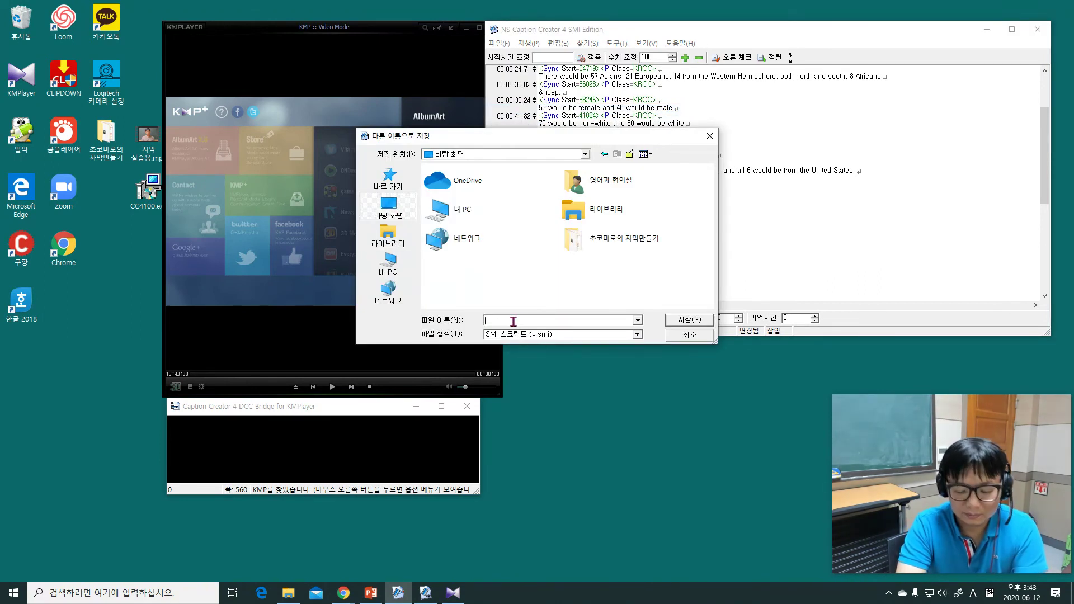
text(1234)
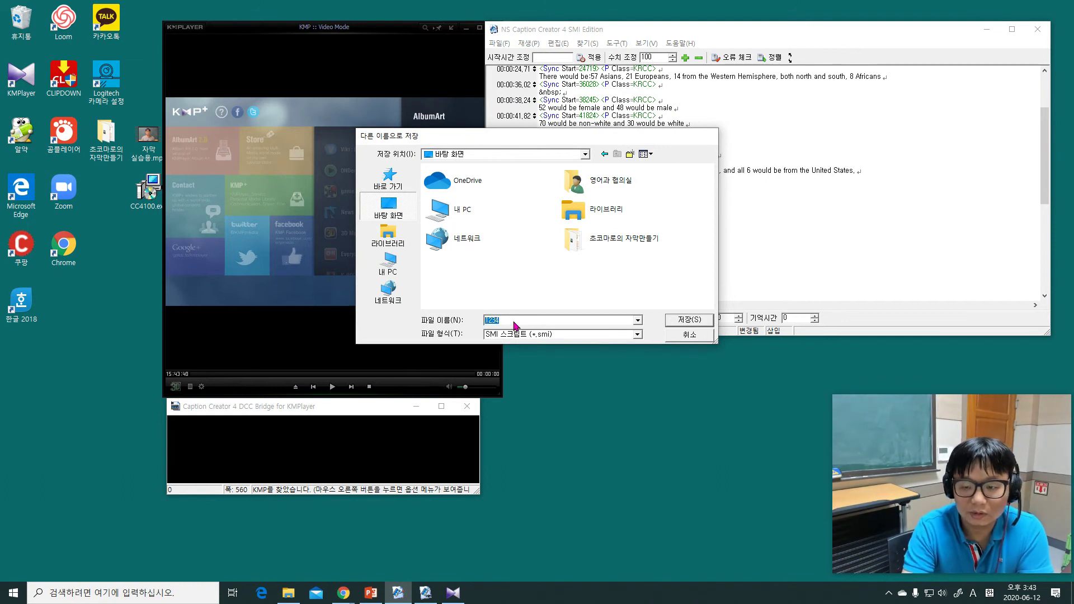
key(Return)
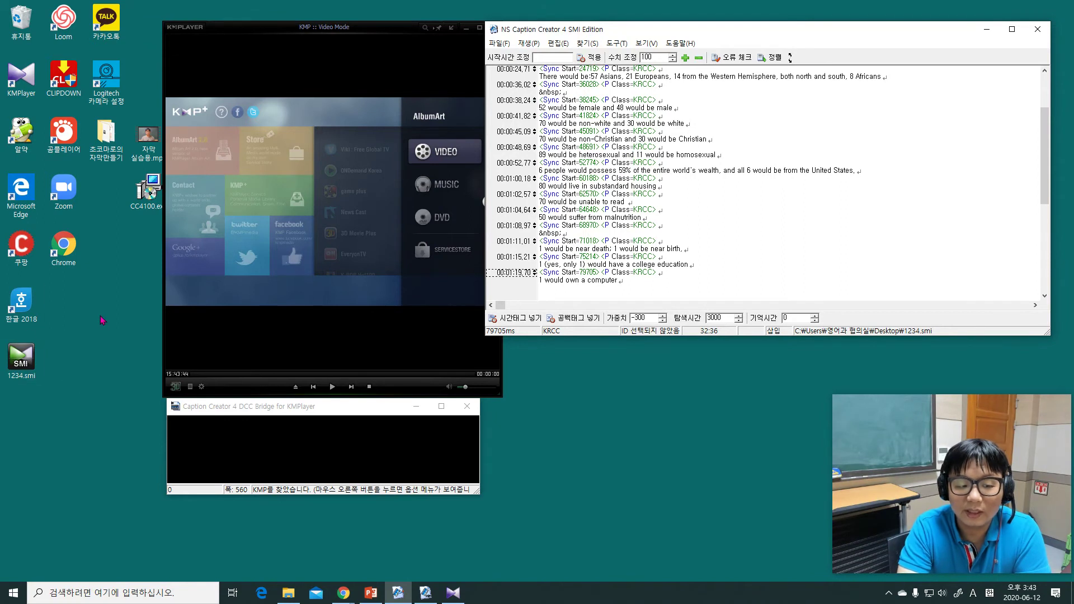
Close the caption and player windows and place 1234.smi beside the video 자막 실습용.mp4 on the desktop.
click(1047, 31)
drag(21, 358, 307, 150)
drag(143, 147, 270, 147)
click(362, 206)
drag(957, 480, 948, 98)
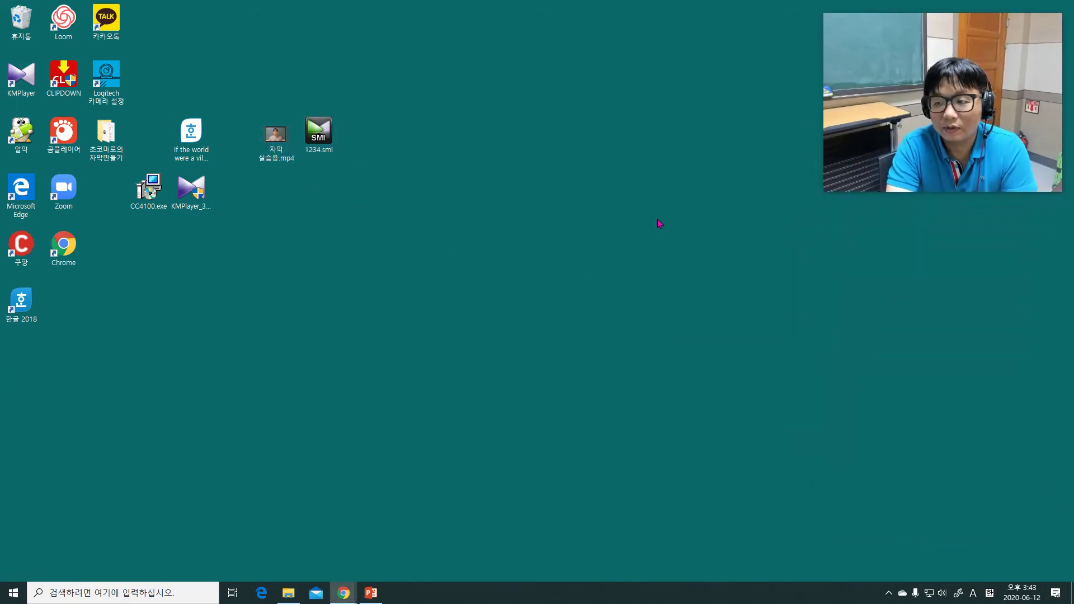
Try opening 1234.smi by itself and close the player.
right_click(271, 145)
click(315, 142)
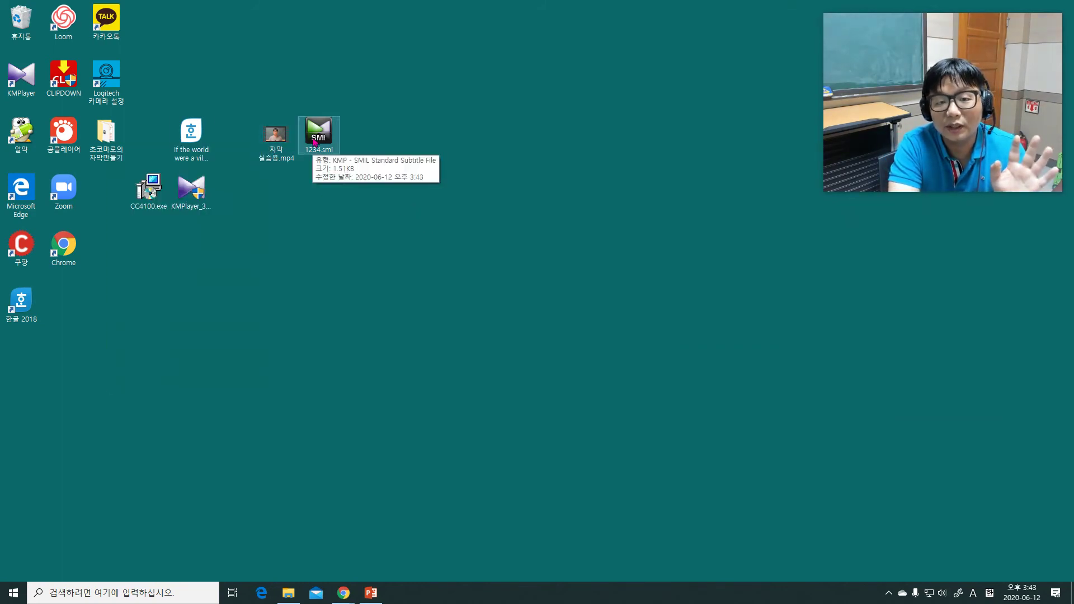
double_click(314, 142)
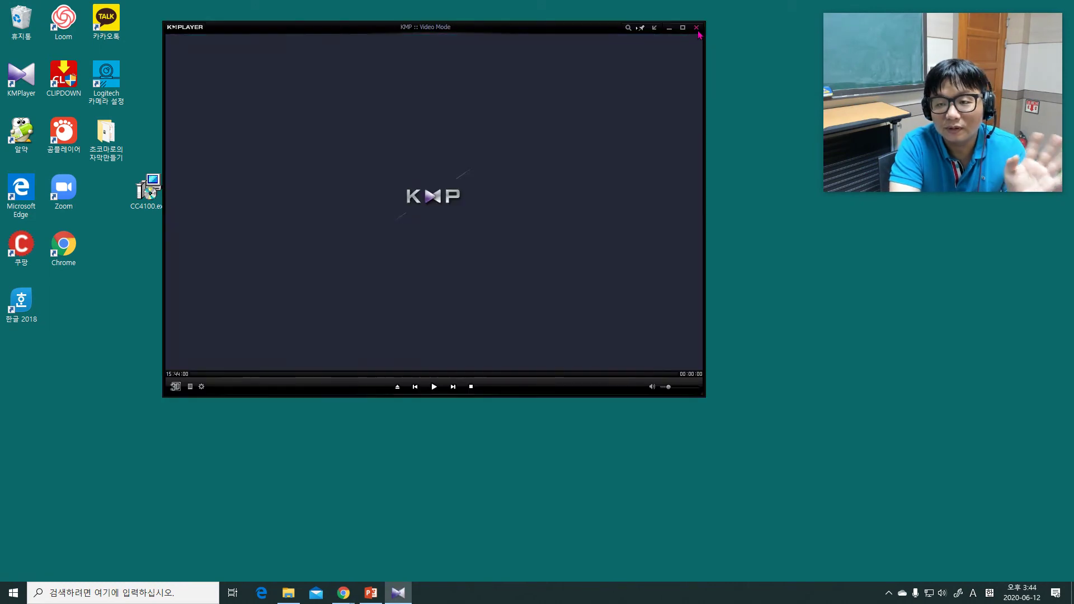
click(697, 27)
Open 자막 실습용.mp4 in GOM Player, shrink its window so 1234.smi stays reachable on the desktop, and pause playback.
right_click(278, 135)
mouse_move(240, 237)
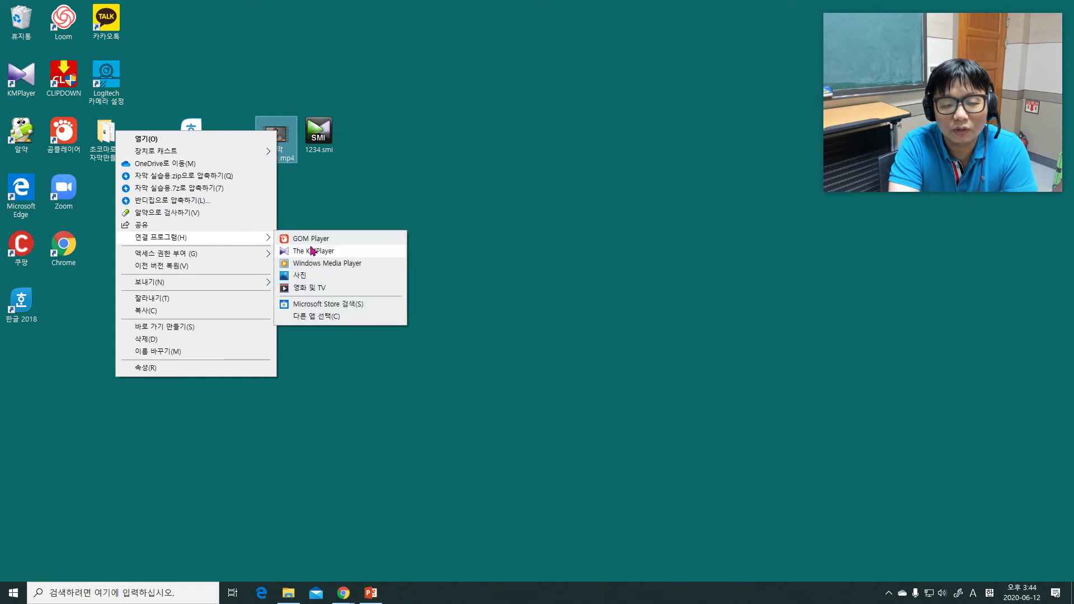
click(311, 239)
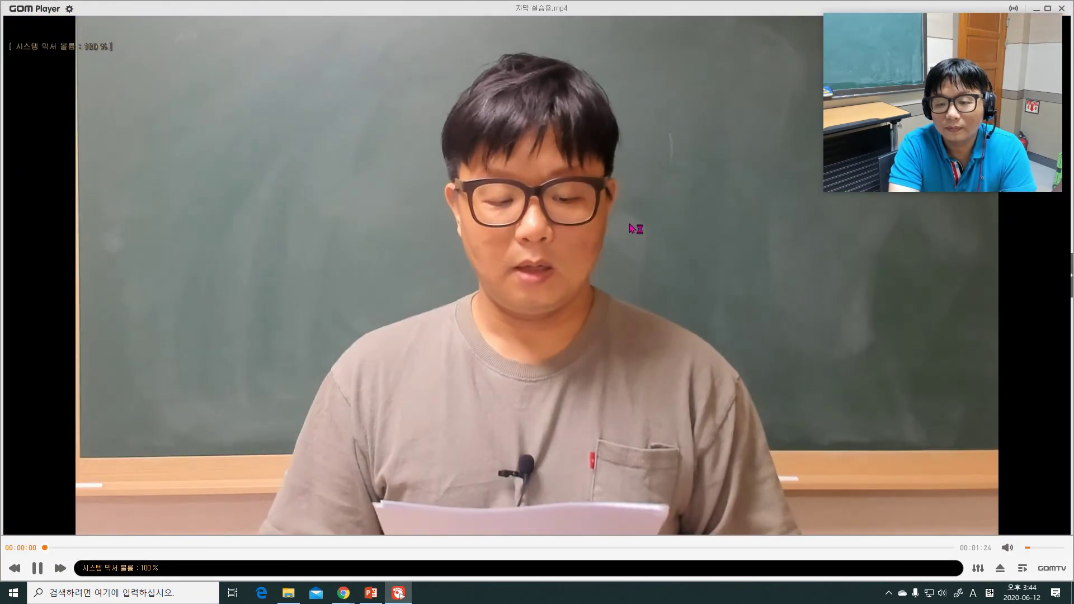
drag(1072, 2, 621, 210)
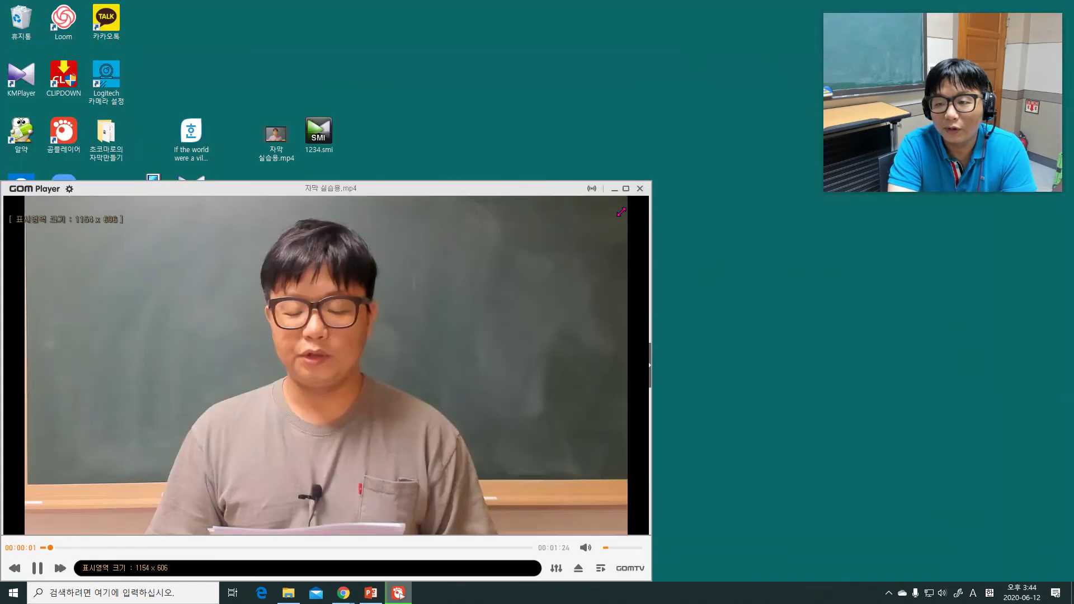
drag(464, 219, 498, 185)
click(72, 539)
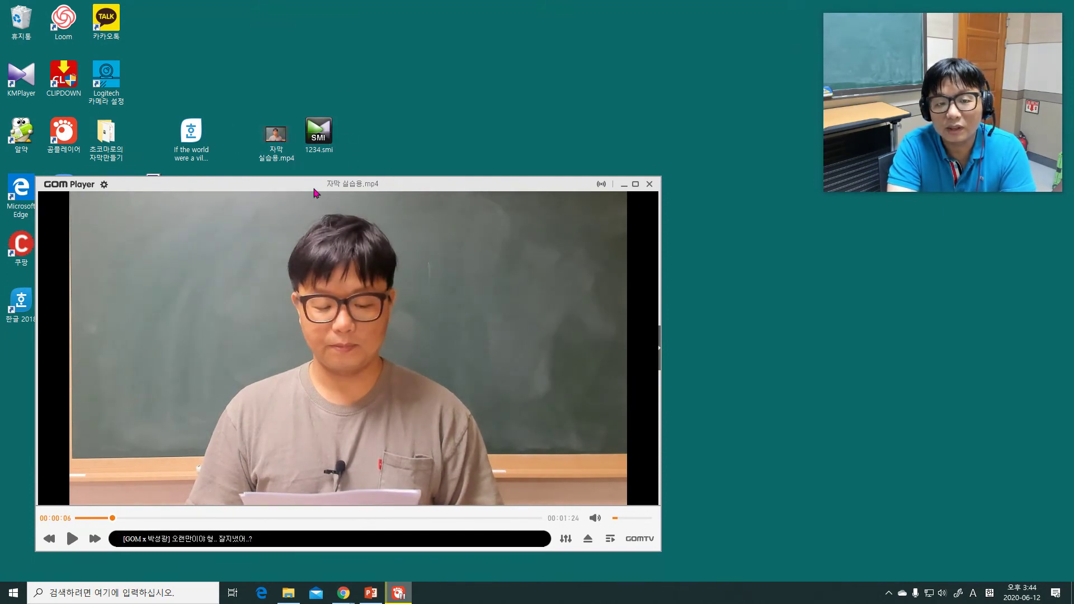
Load 1234.smi from the desktop as the subtitles of the video open in GOM Player.
drag(313, 134, 370, 229)
drag(354, 275, 354, 275)
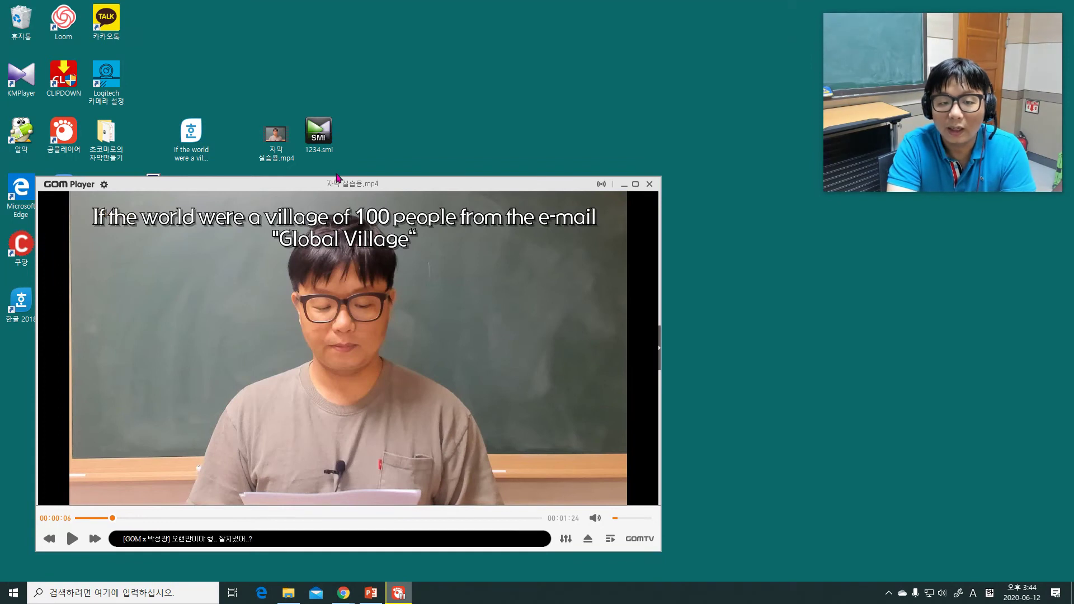
Close the player and rename 1234.smi on the desktop to 자막 실습용.smi, copying the name of the video file.
click(275, 137)
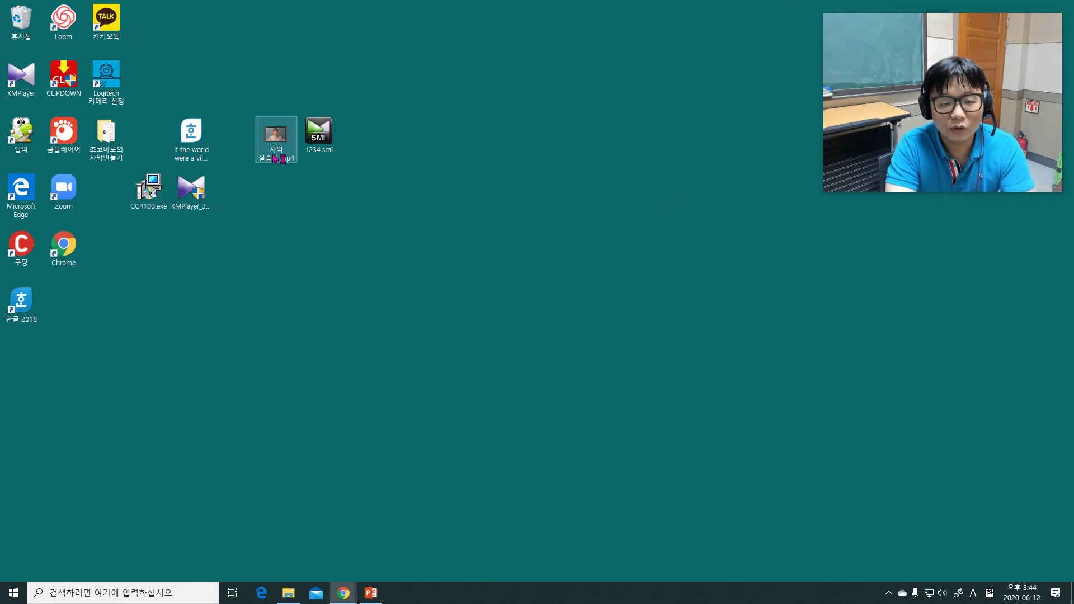
click(273, 152)
right_click(273, 153)
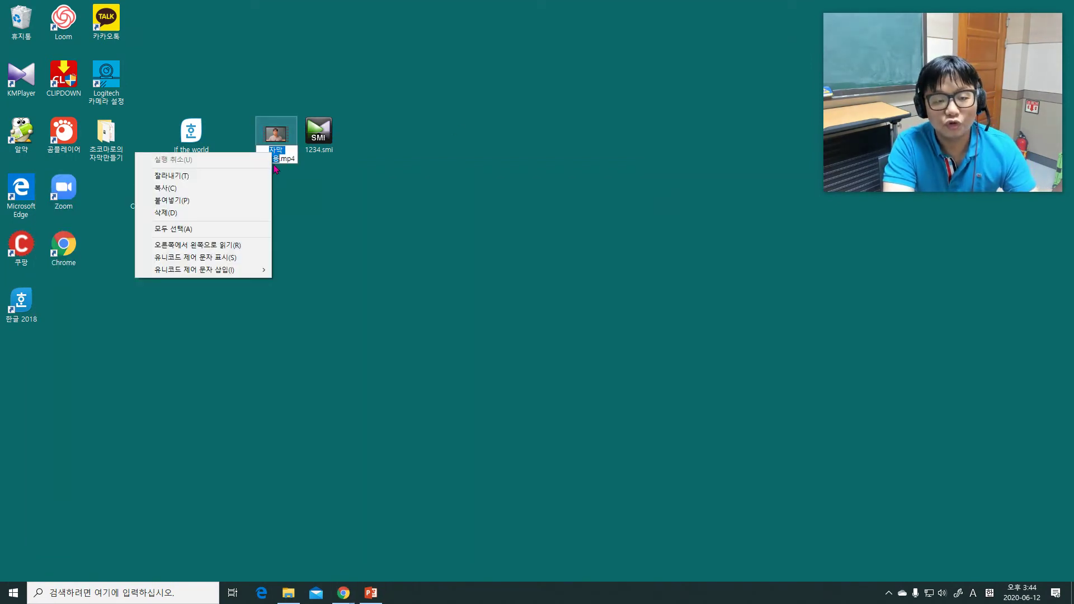
click(244, 187)
click(336, 141)
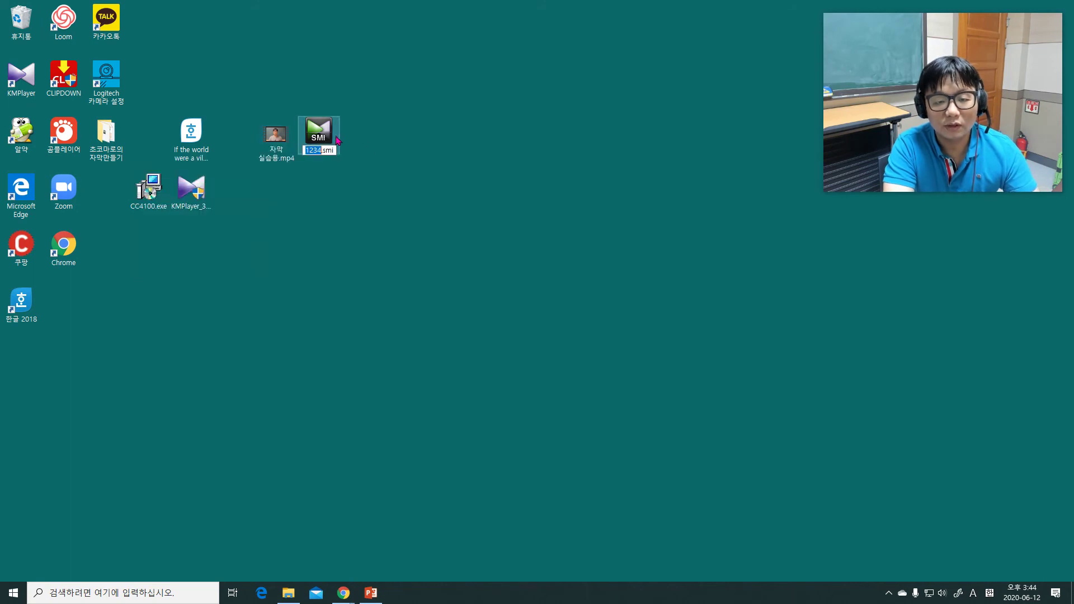
key(ctrl+v)
key(Return)
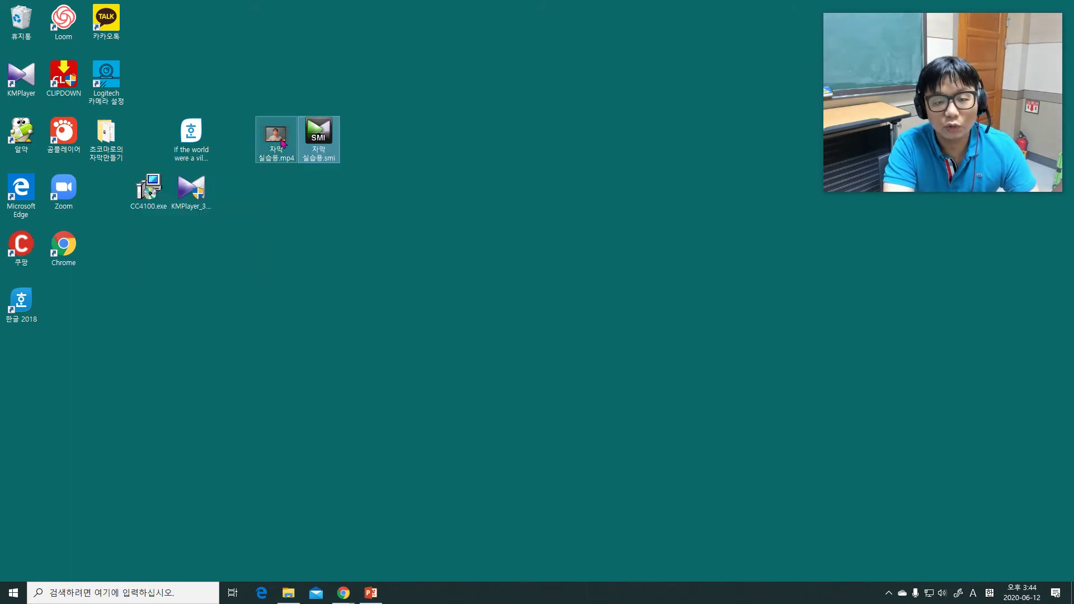
Play 자막 실습용.mp4 in GOM Player to check that the matching subtitle file loads by itself, and close the player.
right_click(279, 132)
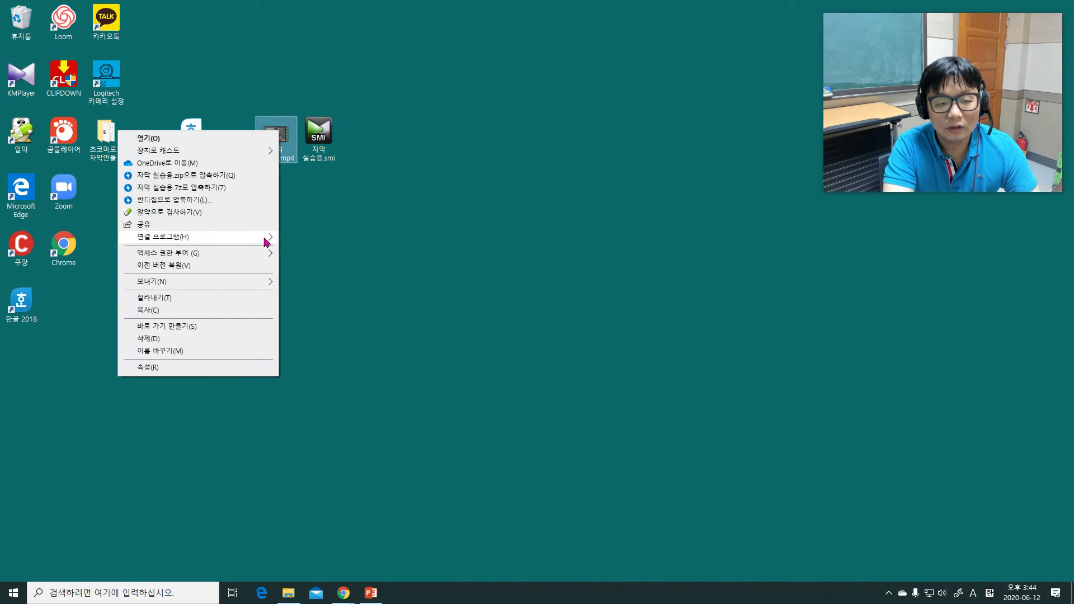
mouse_move(268, 241)
click(358, 246)
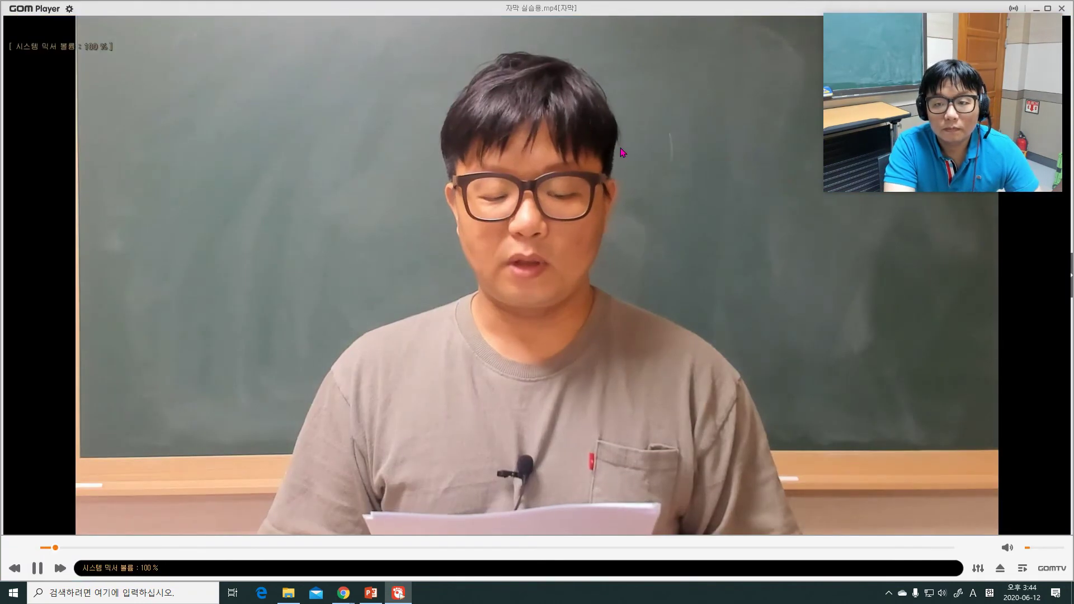
drag(878, 71, 884, 406)
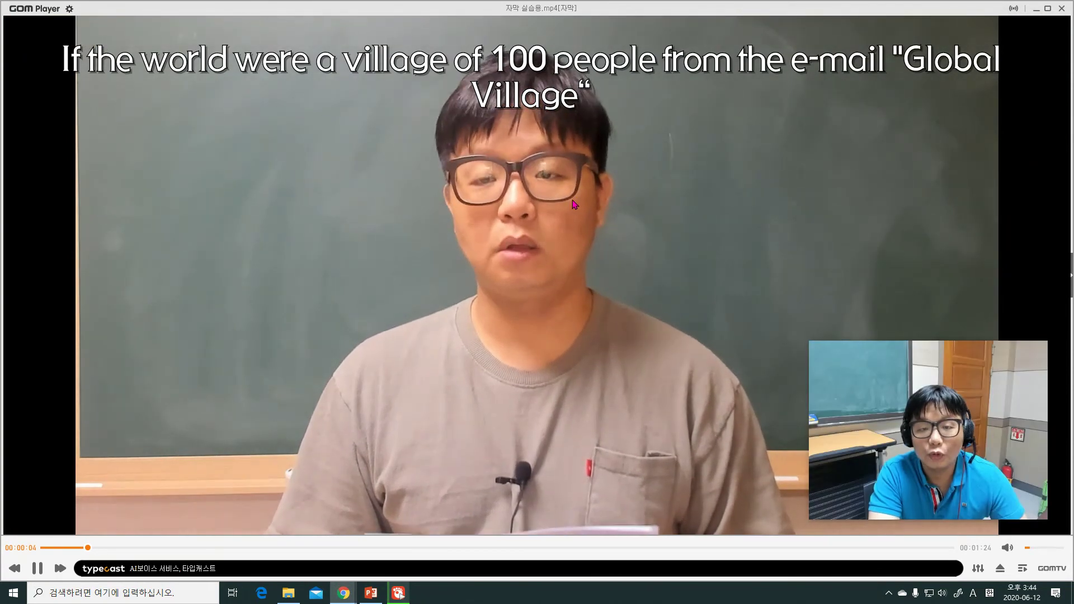
key(space)
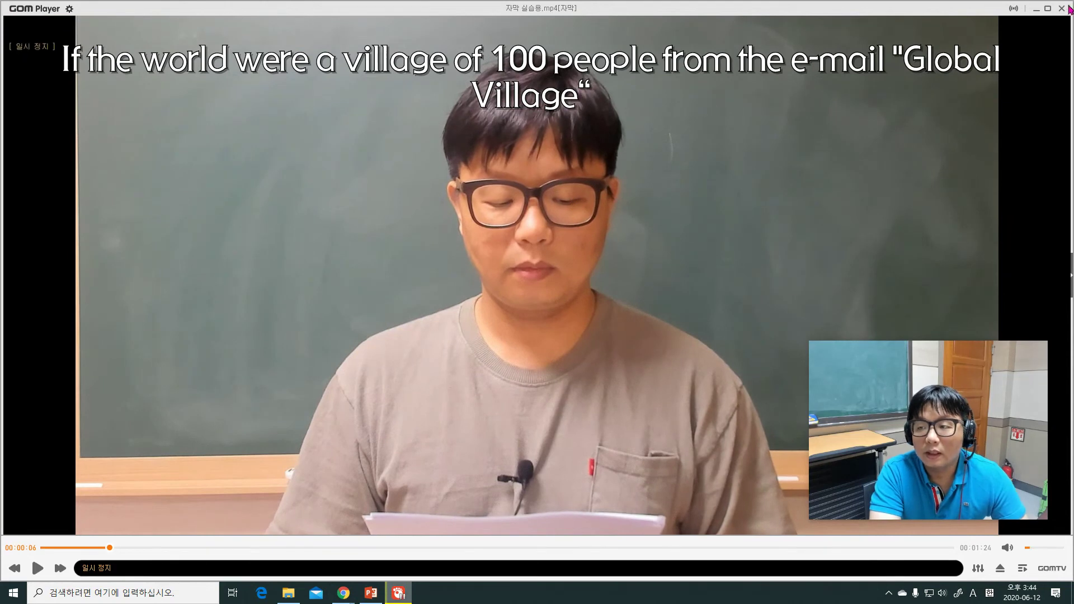
click(1062, 8)
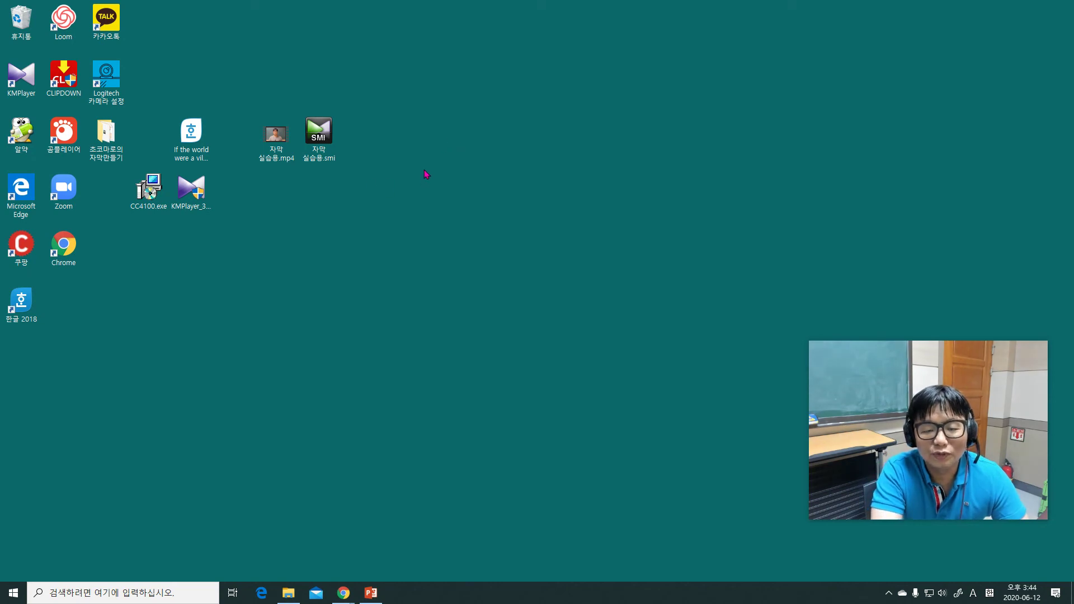
In Notepad, replace the words shrink and remaining in 자막 실습용.smi with underscore blanks, keeping only their first letters.
right_click(325, 148)
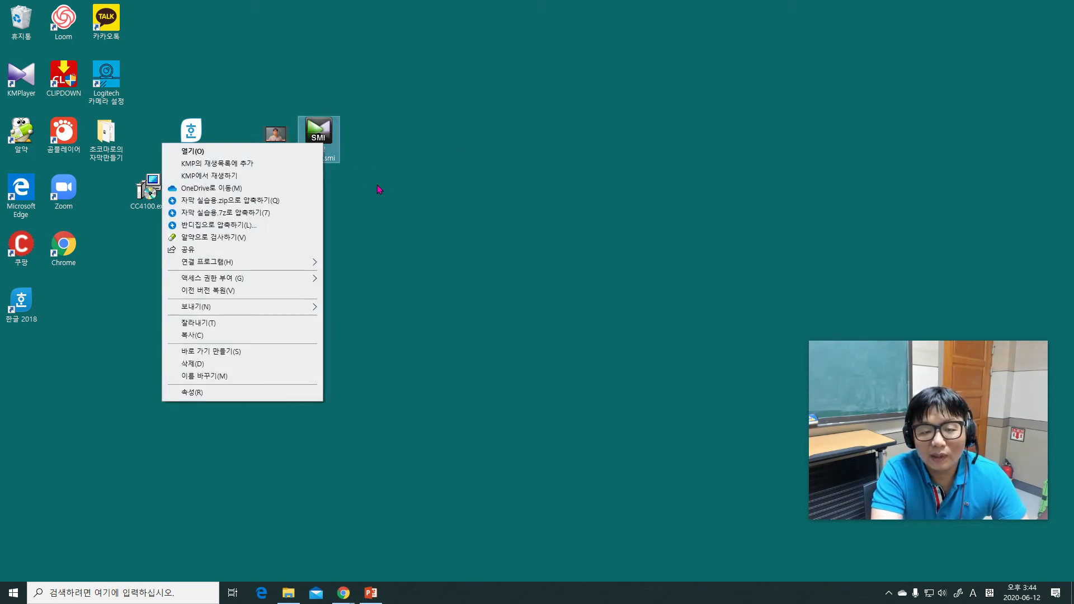
mouse_move(307, 266)
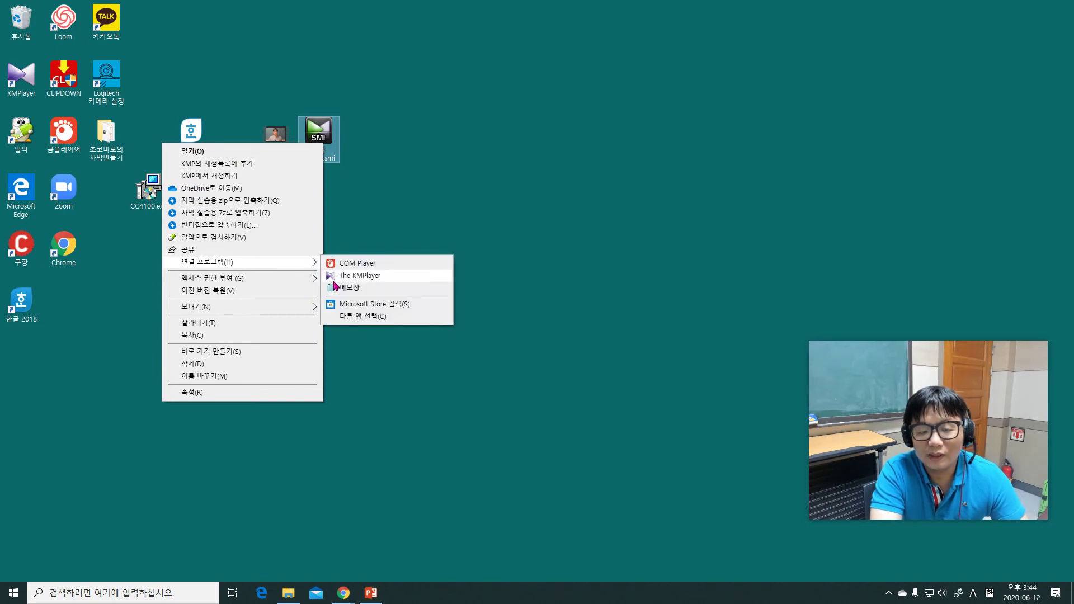
click(345, 294)
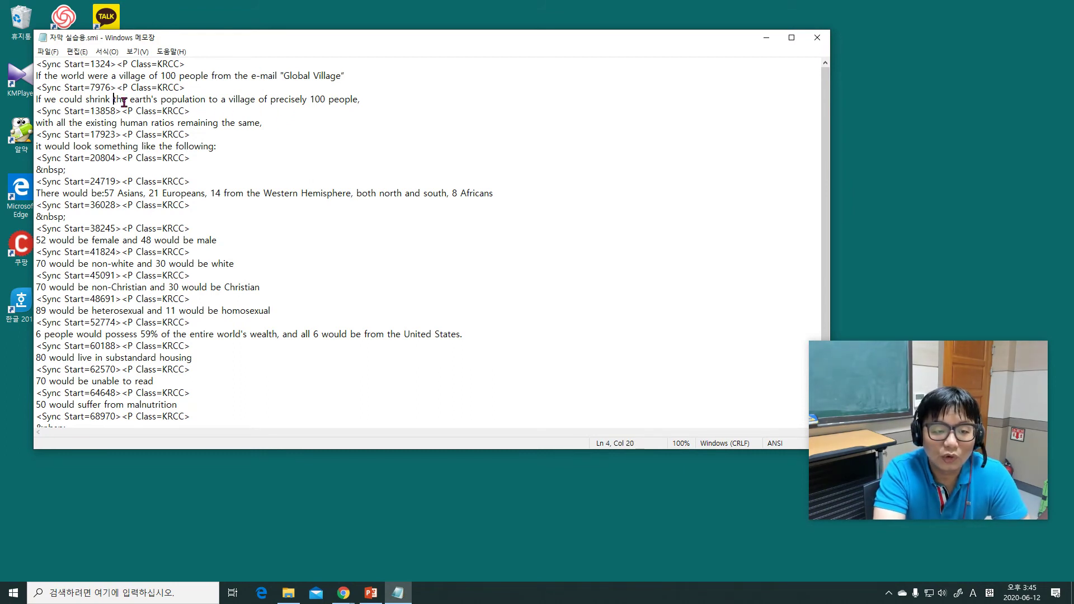
key(BackSpace)
key(BackSpace)
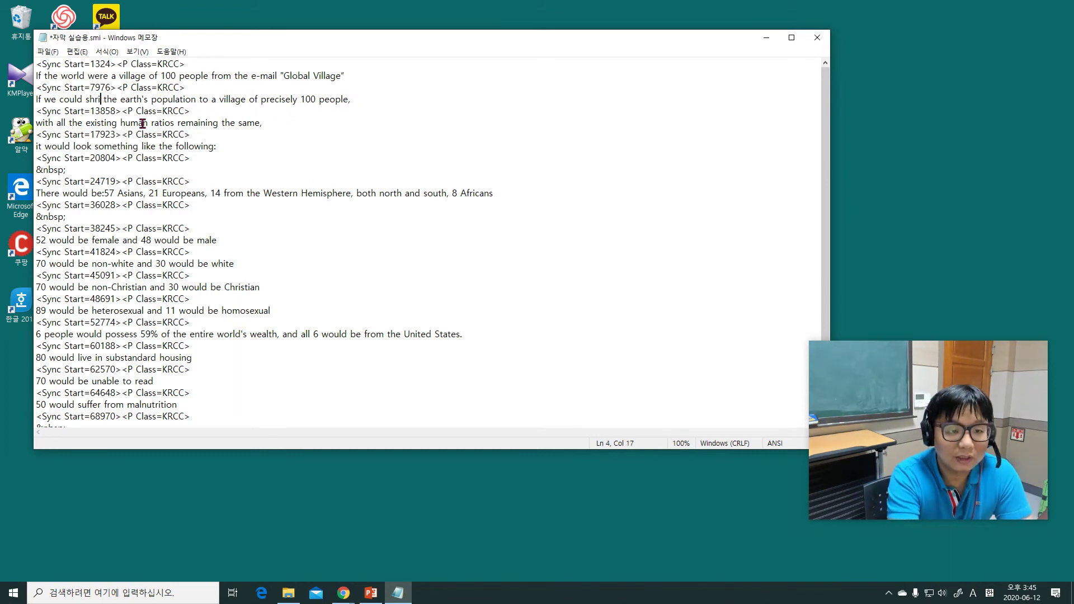
text(_________)
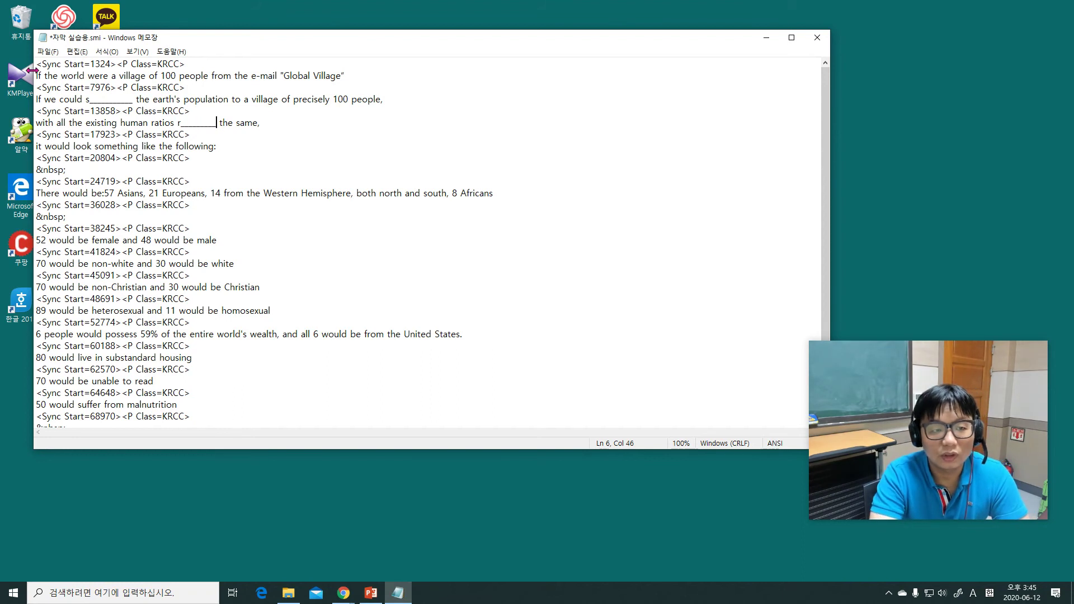
Save the edited subtitle text in 자막 실습용.smi and close Notepad.
click(48, 51)
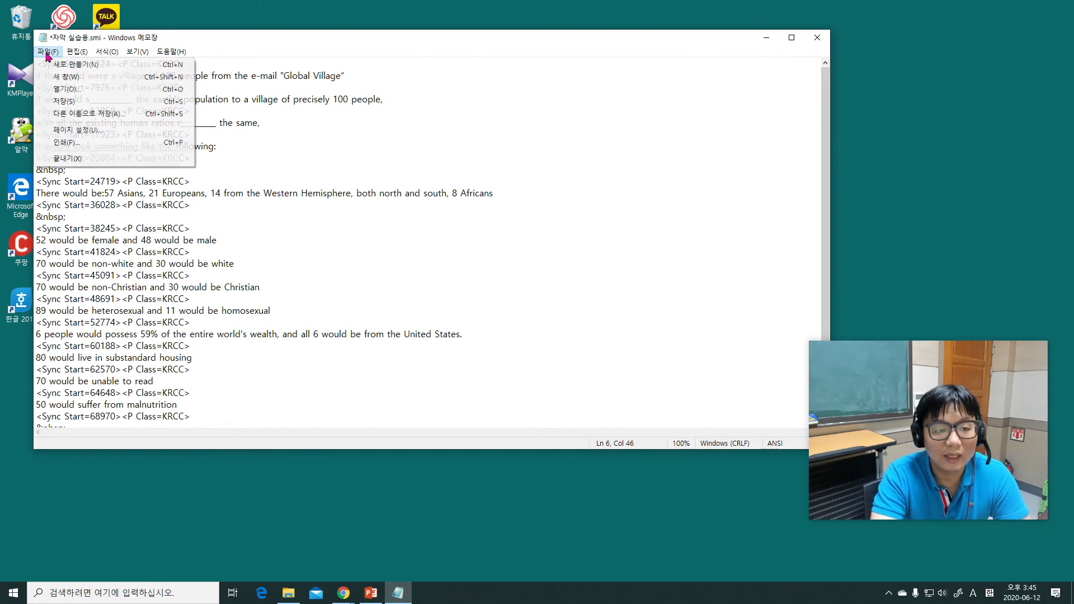
click(62, 100)
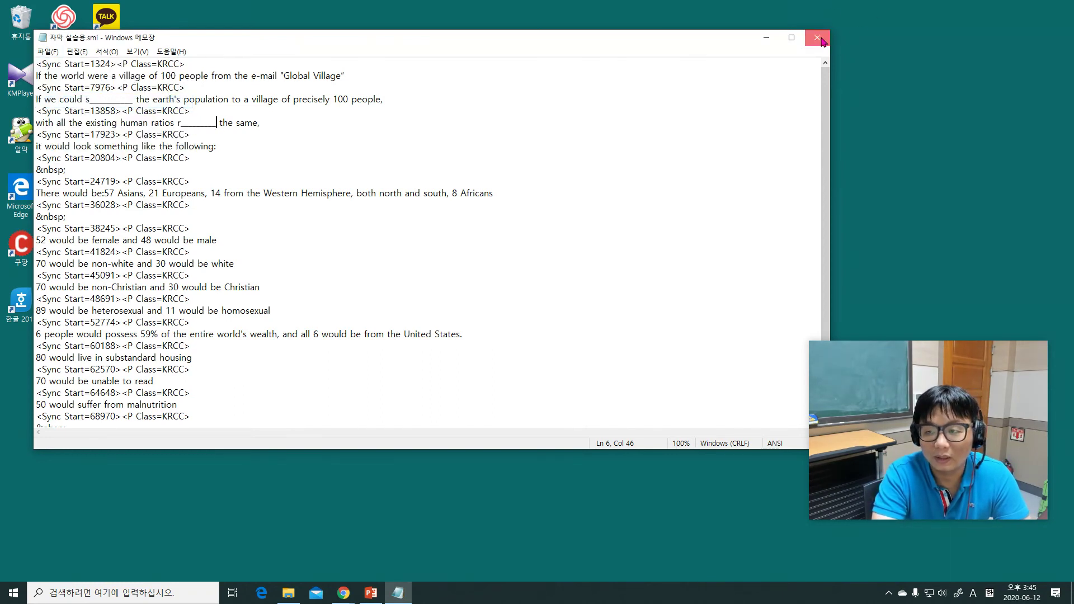
click(818, 38)
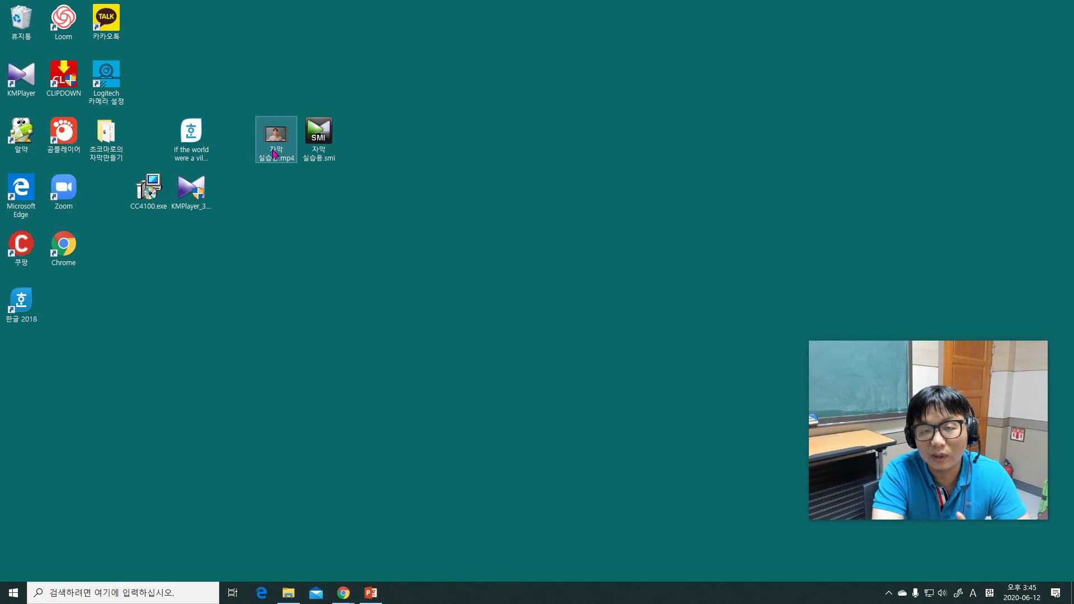
Play 자막 실습용.mp4 in GOM Player to check the blanked subtitles, and lower the volume to 4 %.
right_click(274, 154)
mouse_move(233, 262)
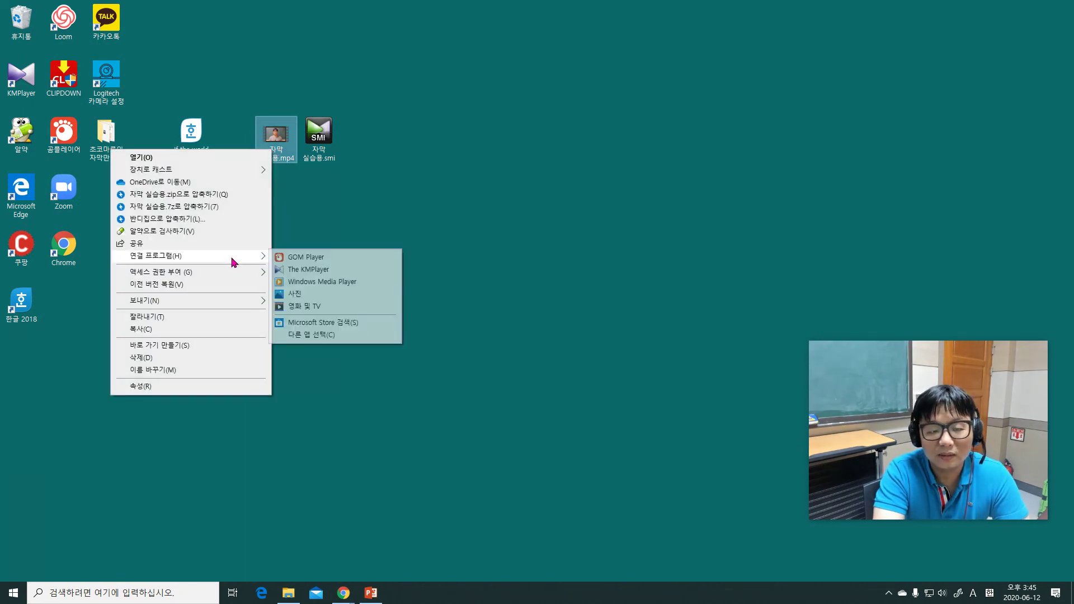
click(312, 258)
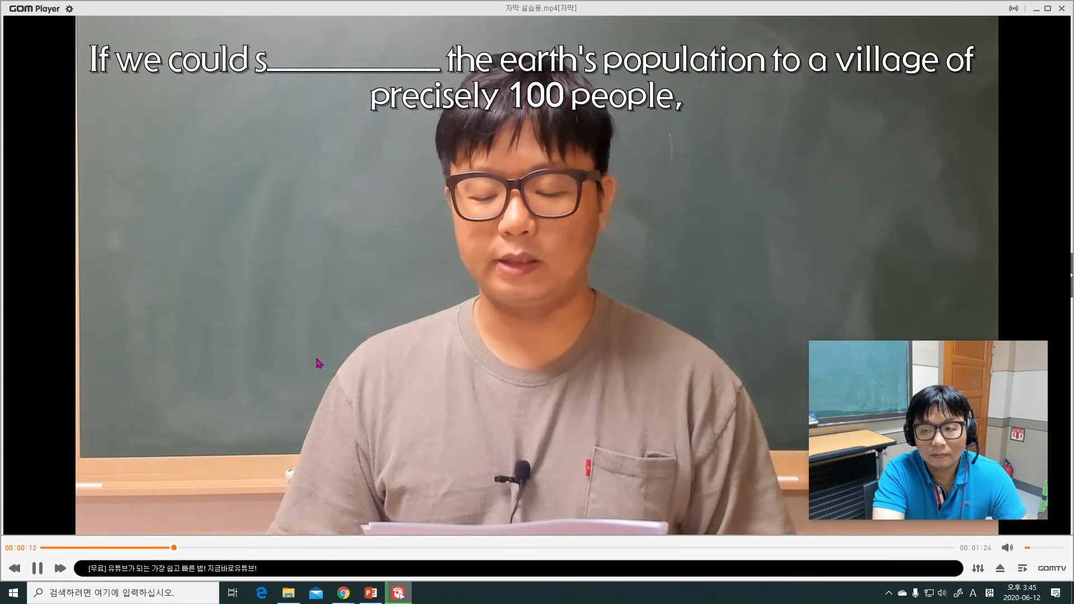
scroll(319, 364, down, 1)
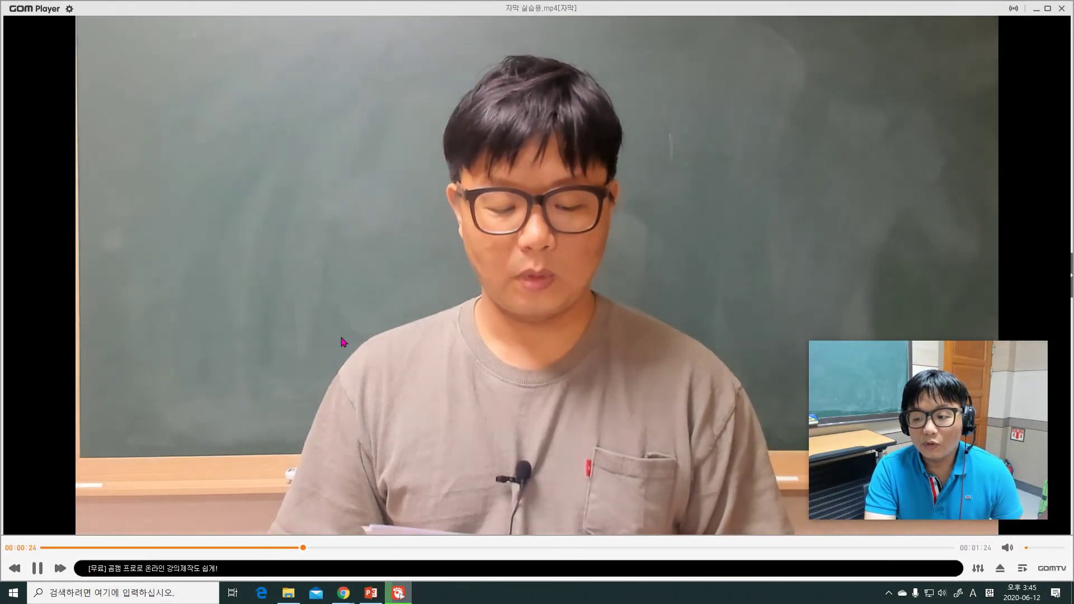
scroll(330, 351, down, 1)
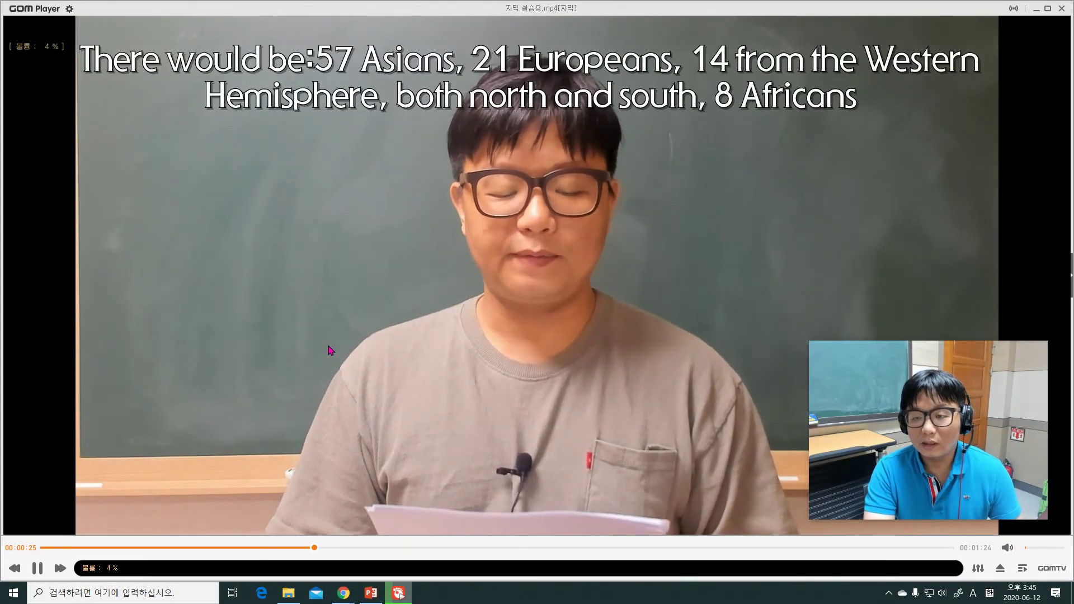
Examine the font, size and style options for the first subtitle in the GOM Player settings, and close the settings.
right_click(413, 291)
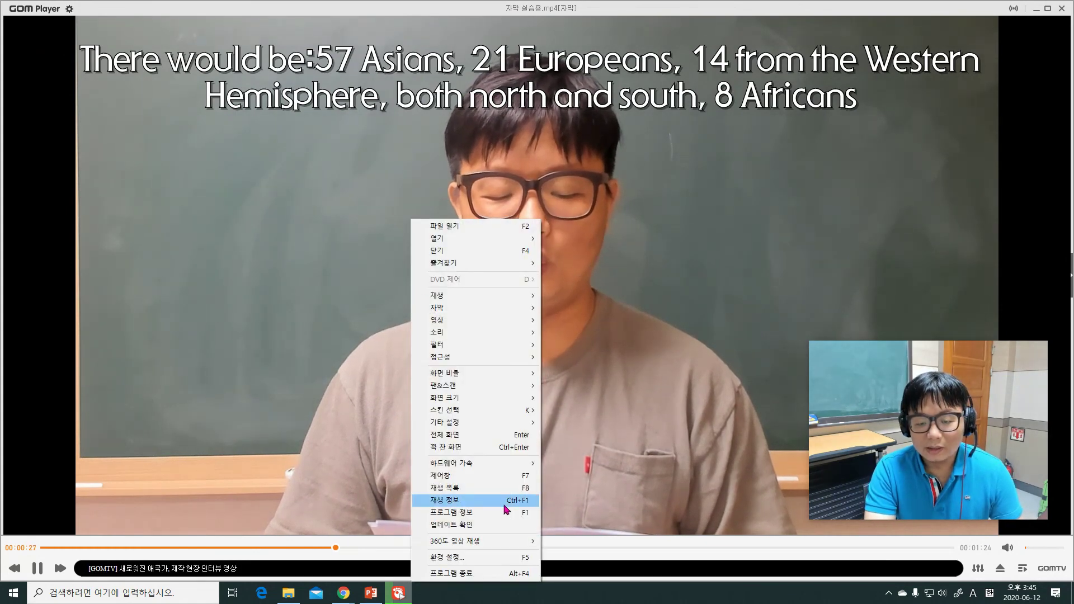
click(480, 558)
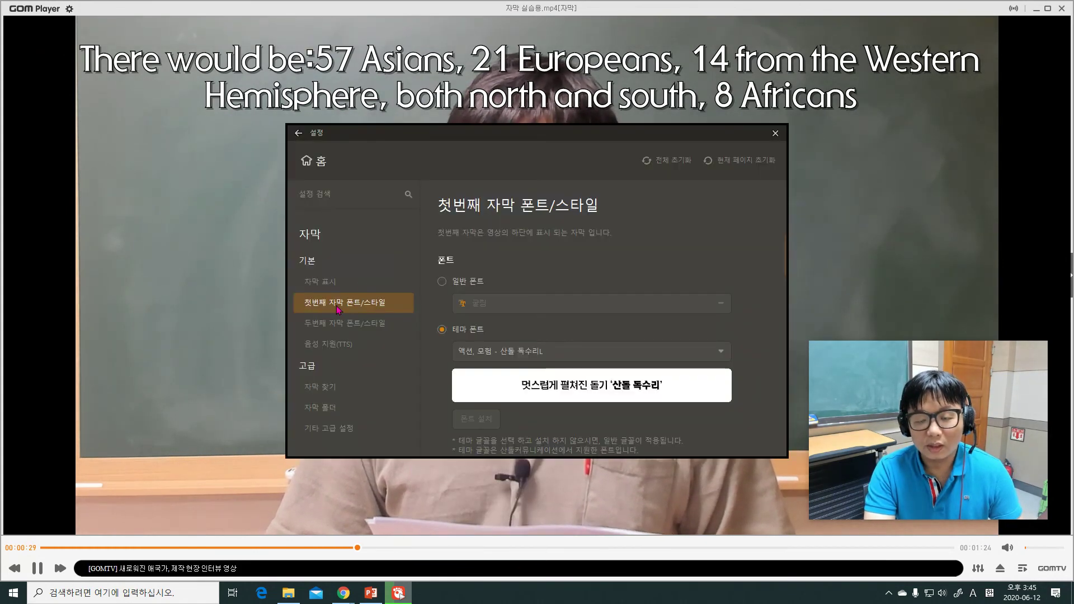
click(315, 178)
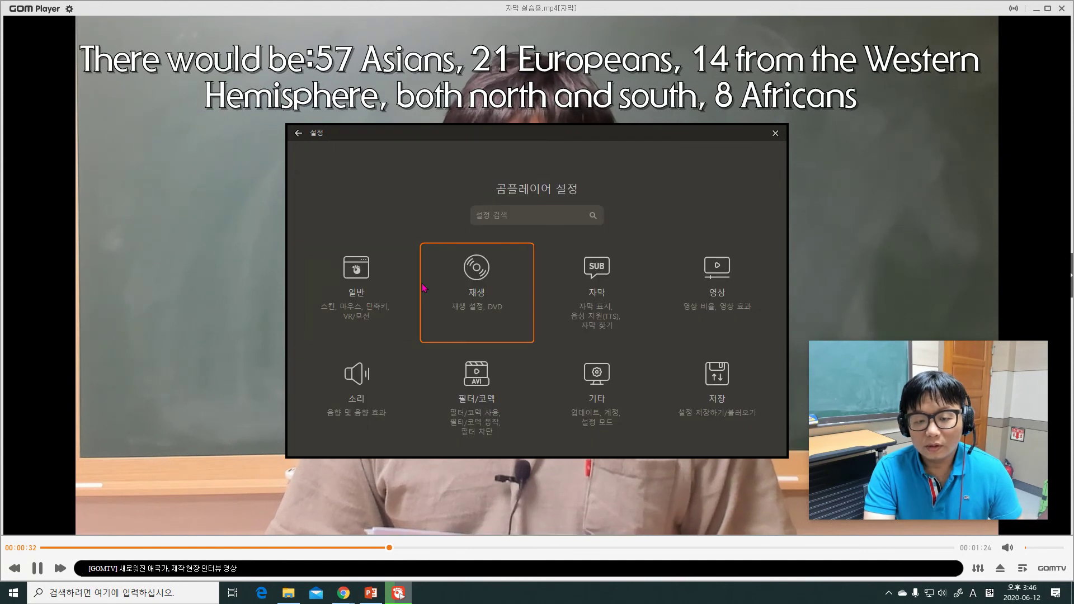
click(620, 256)
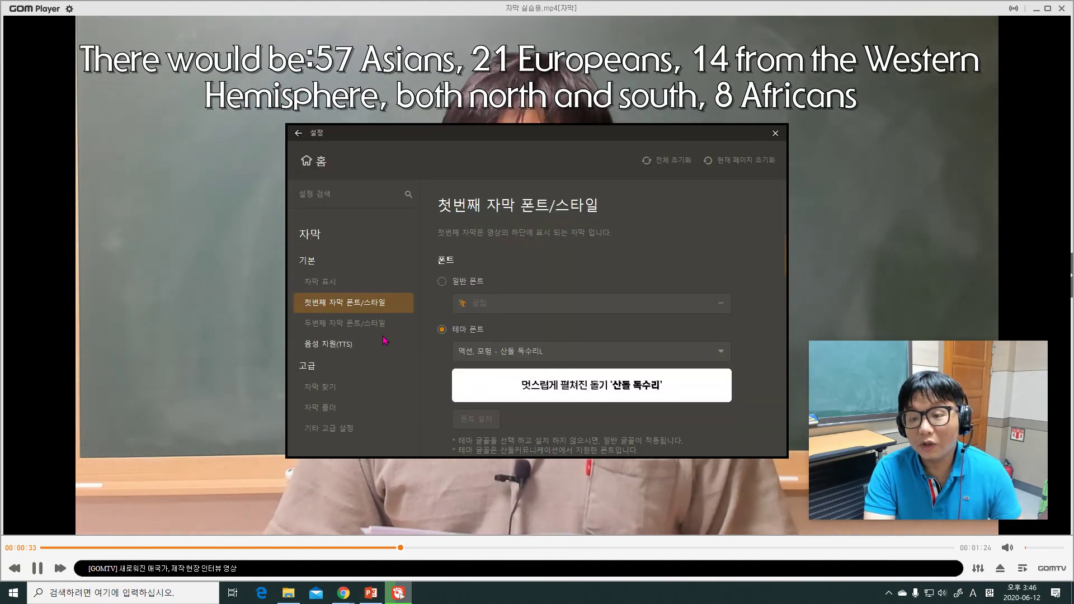
scroll(542, 291, down, 6)
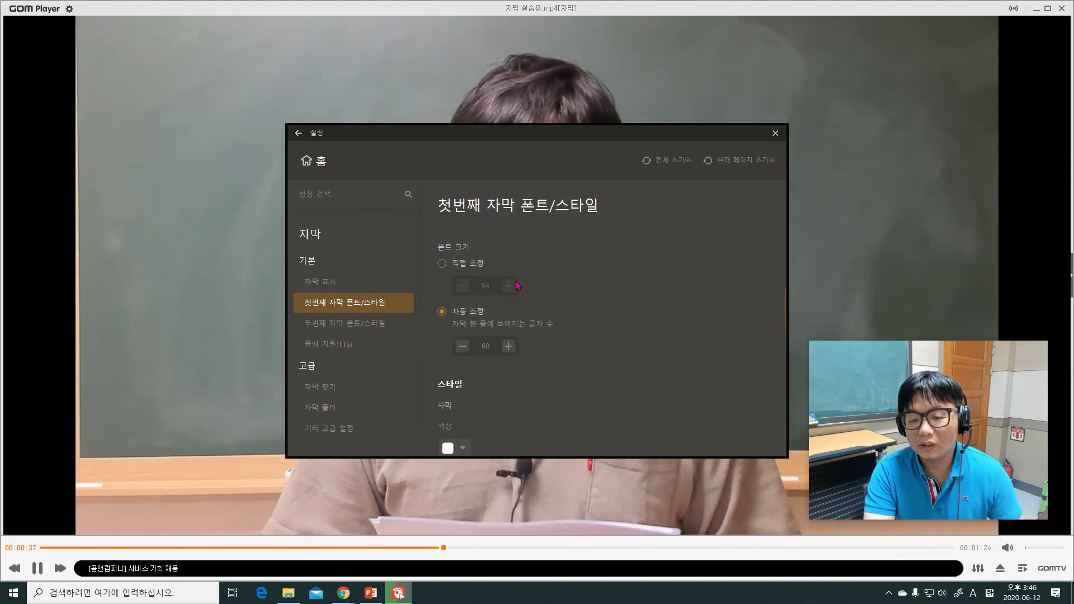
scroll(554, 325, up, 6)
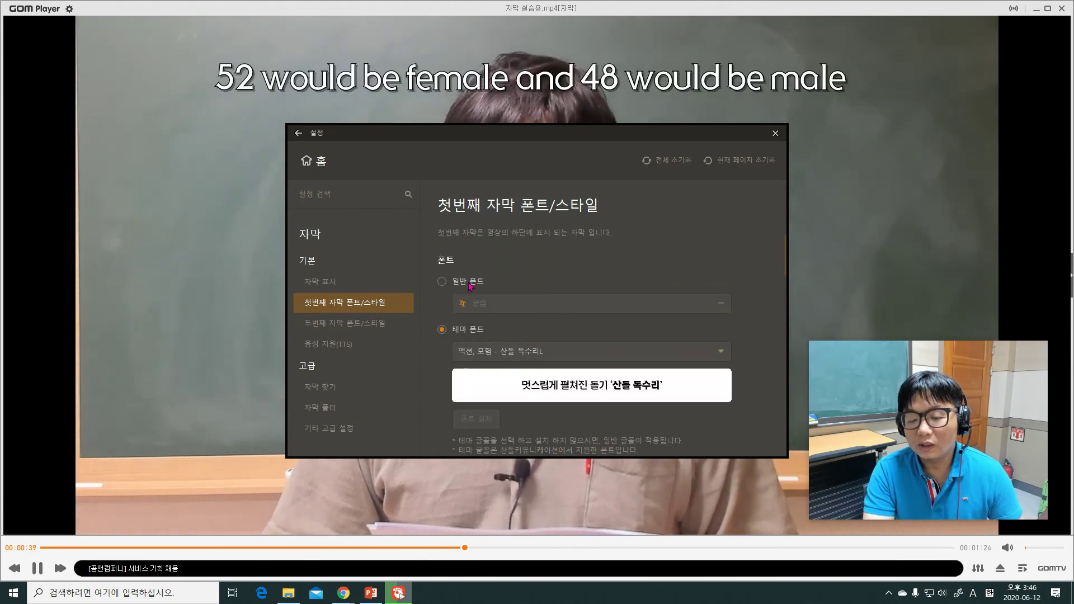
click(775, 134)
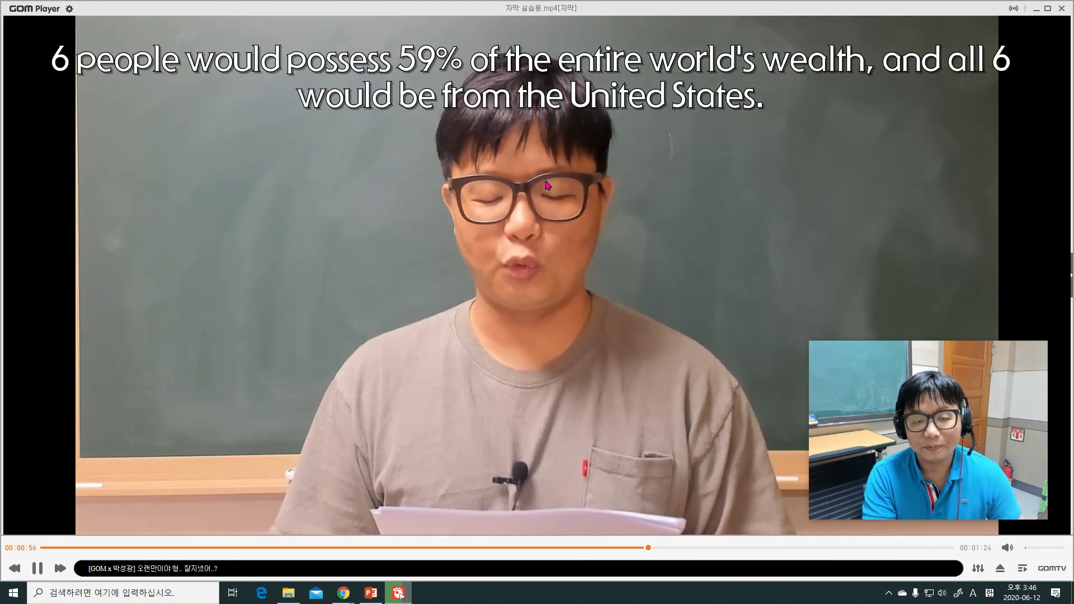
Move the subtitles down to the middle of the picture, at about position (50, 48).
key(alt+Down)
key(alt+Down)
key(alt+Down)
key(alt+Down)
key(alt+Down)
key(alt+Down)
key(alt+Down)
key(alt+Down)
key(alt+Down)
key(alt+Down)
key(alt+Down)
key(alt+Down)
key(alt+Down)
key(alt+Down)
key(alt+Down)
key(alt+Down)
key(alt+Down)
key(alt+Down)
key(alt+Down)
key(alt+Down)
key(alt+Down)
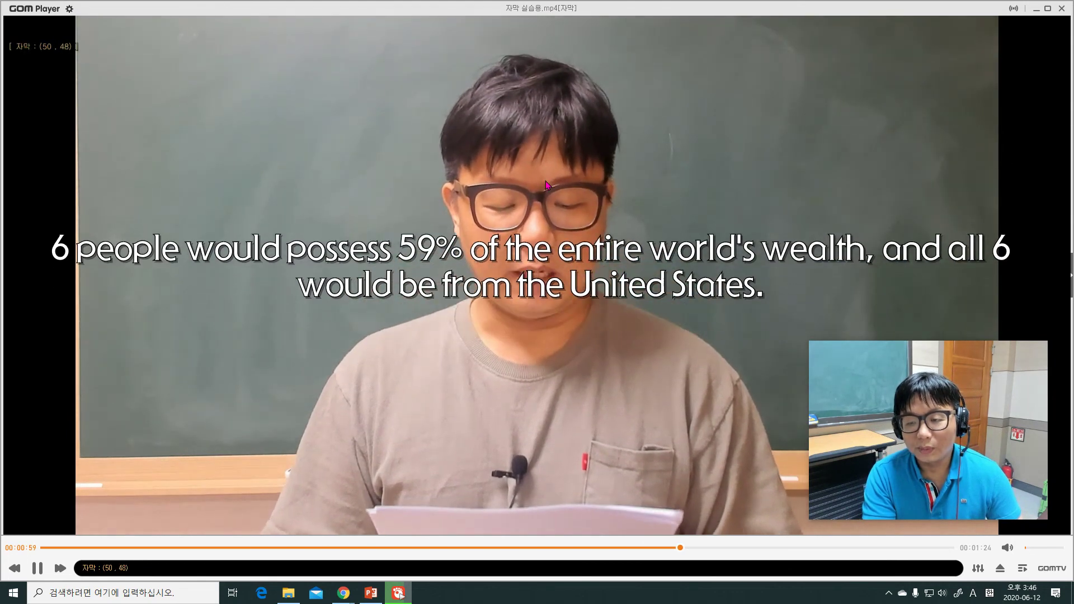
Move the subtitles back up near the top edge of the picture, with the volume at 4 %.
key(alt+Up)
key(alt+Up)
key(alt+Up)
key(alt+Up)
key(alt+Up)
key(alt+Up)
key(alt+Up)
key(alt+Up)
key(alt+Up)
key(alt+Up)
key(alt+Up)
key(alt+Up)
key(alt+Up)
key(alt+Up)
key(alt+Up)
key(alt+Up)
key(alt+Up)
key(alt+Up)
key(alt+Up)
key(alt+Up)
key(alt+Down)
key(Up)
key(Down)
key(Down)
key(Down)
key(Down)
key(Down)
key(Down)
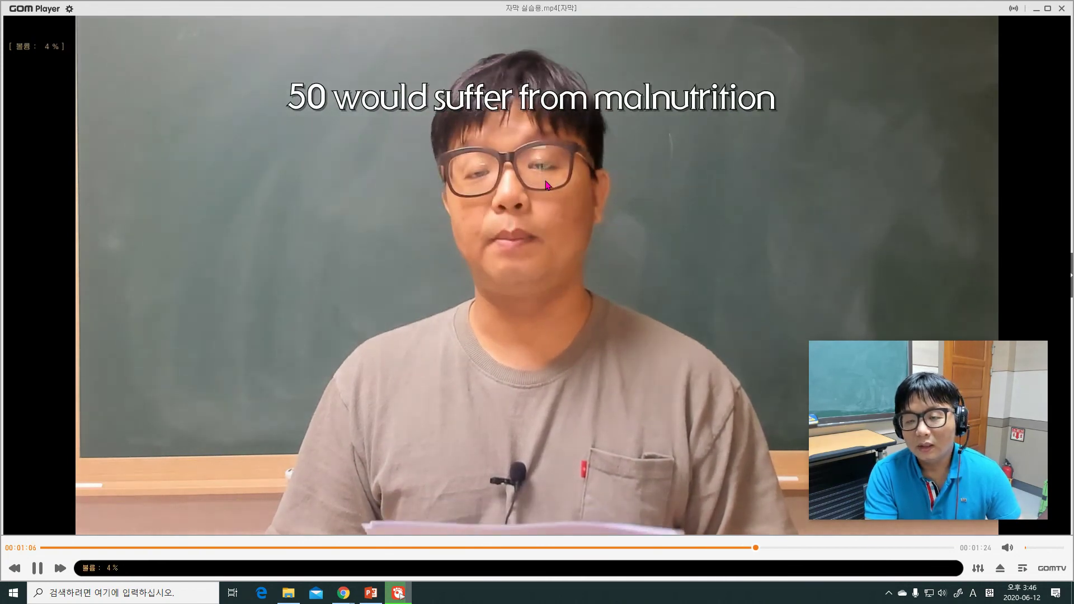
Shift the subtitles down toward the middle of the picture again, to about position (50, 52).
key(alt+Down)
key(alt+Down)
key(alt+Down)
key(alt+Down)
key(alt+Down)
key(alt+Down)
key(alt+Down)
key(alt+Down)
key(alt+Down)
key(alt+Down)
key(alt+Down)
key(alt+Down)
key(alt+Down)
key(alt+Down)
key(alt+Down)
key(alt+Down)
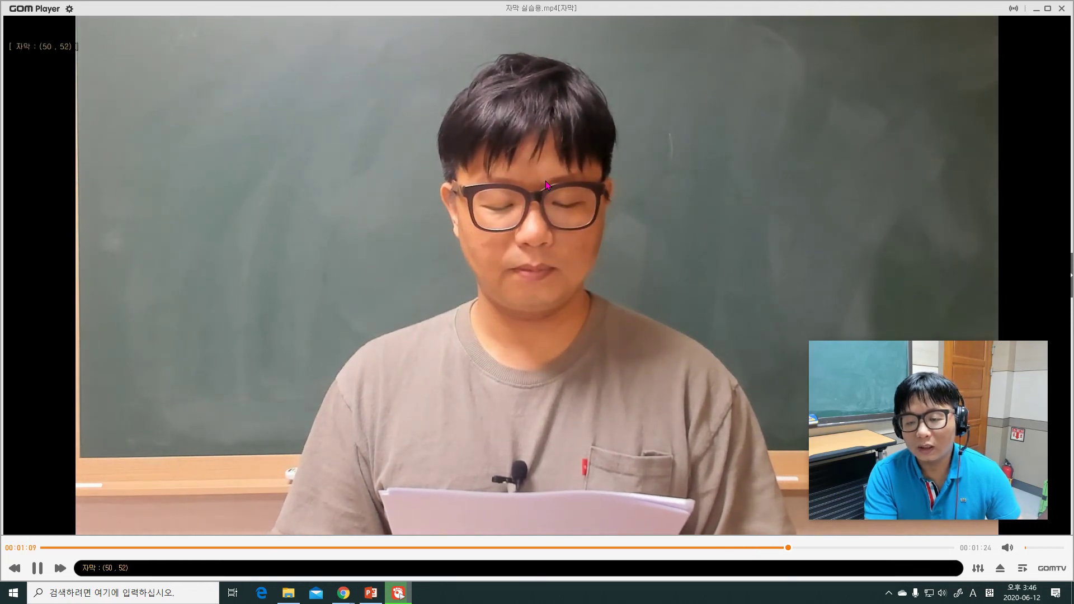
Return the subtitles from the middle to their place near the top of the picture.
key(alt+Up)
key(alt+Up)
key(alt+Up)
key(alt+Up)
key(alt+Up)
key(alt+Up)
key(alt+Up)
key(alt+Up)
key(alt+Up)
key(alt+Up)
key(alt+Up)
key(alt+Up)
key(alt+Up)
key(alt+Up)
key(alt+Up)
key(alt+Up)
key(alt+Up)
key(alt+Up)
key(alt+Up)
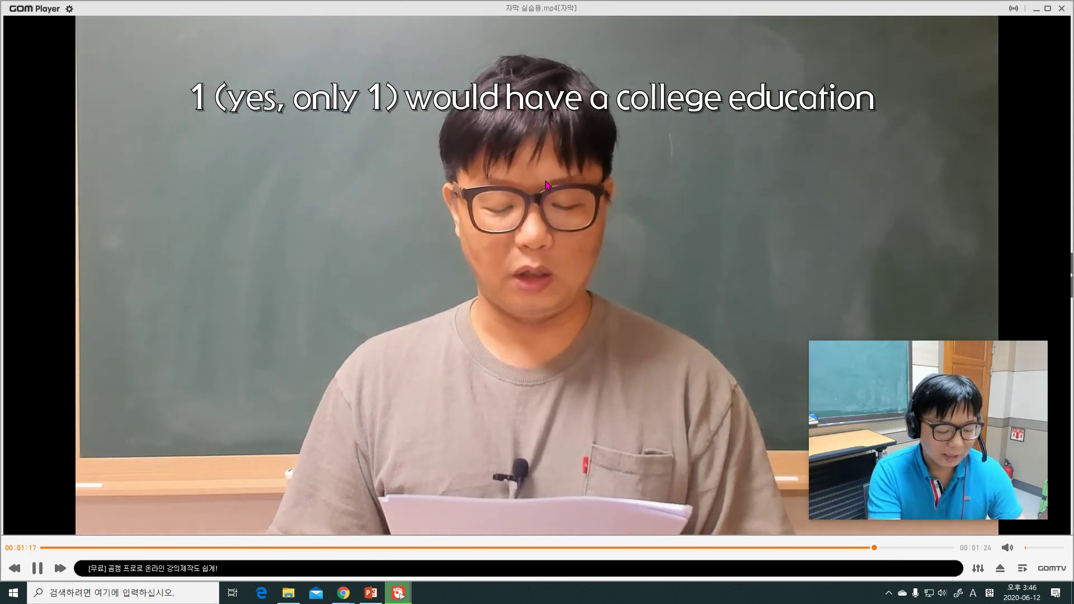
Toggle the subtitle display off and back on, and close GOM Player.
key(alt+h)
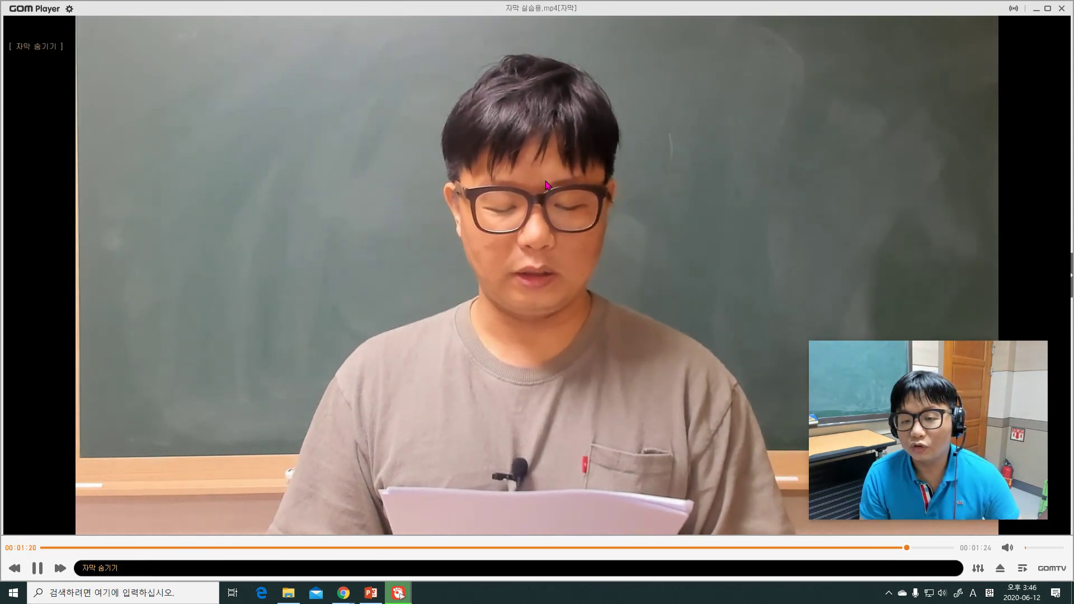
key(alt+h)
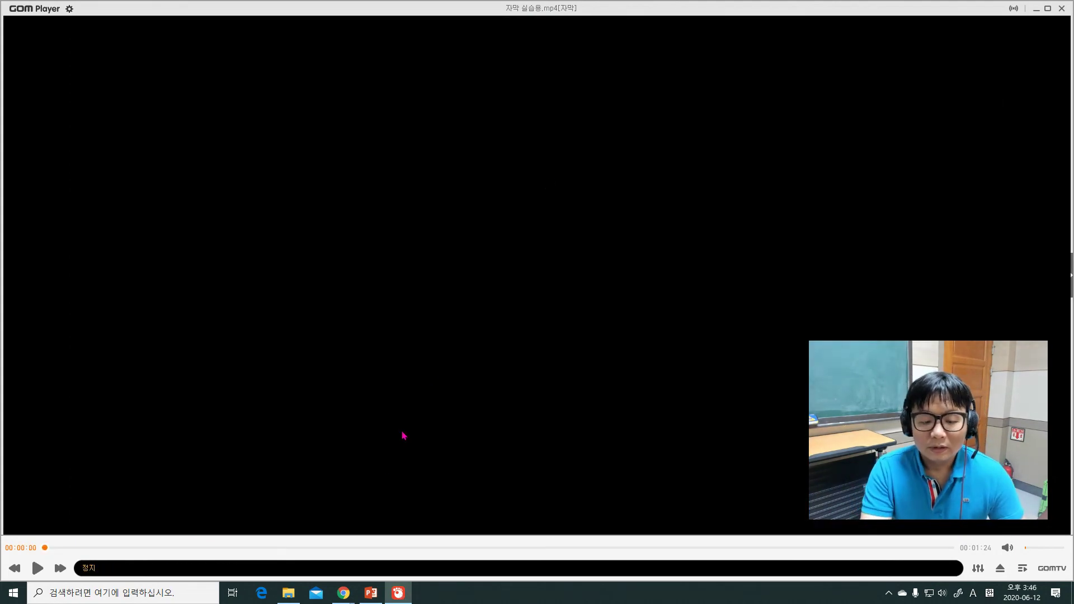
right_click(120, 549)
click(108, 549)
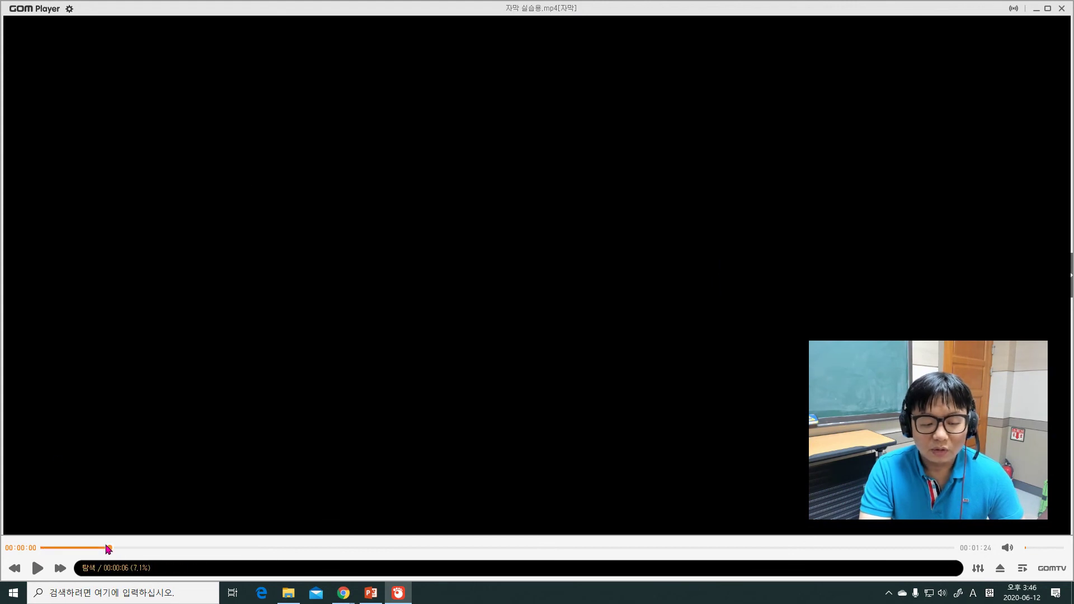
click(1061, 8)
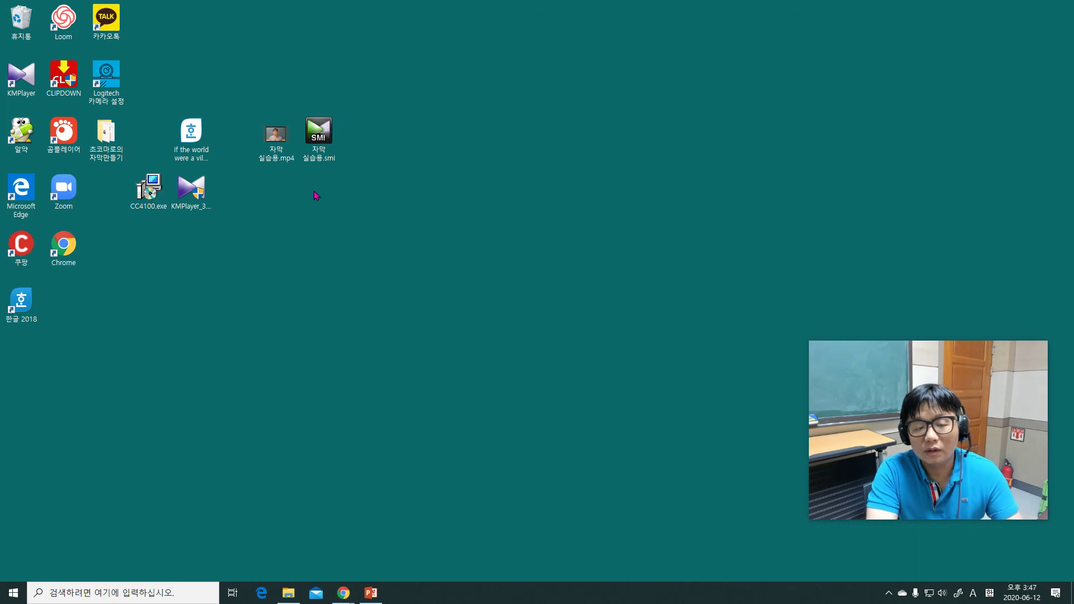